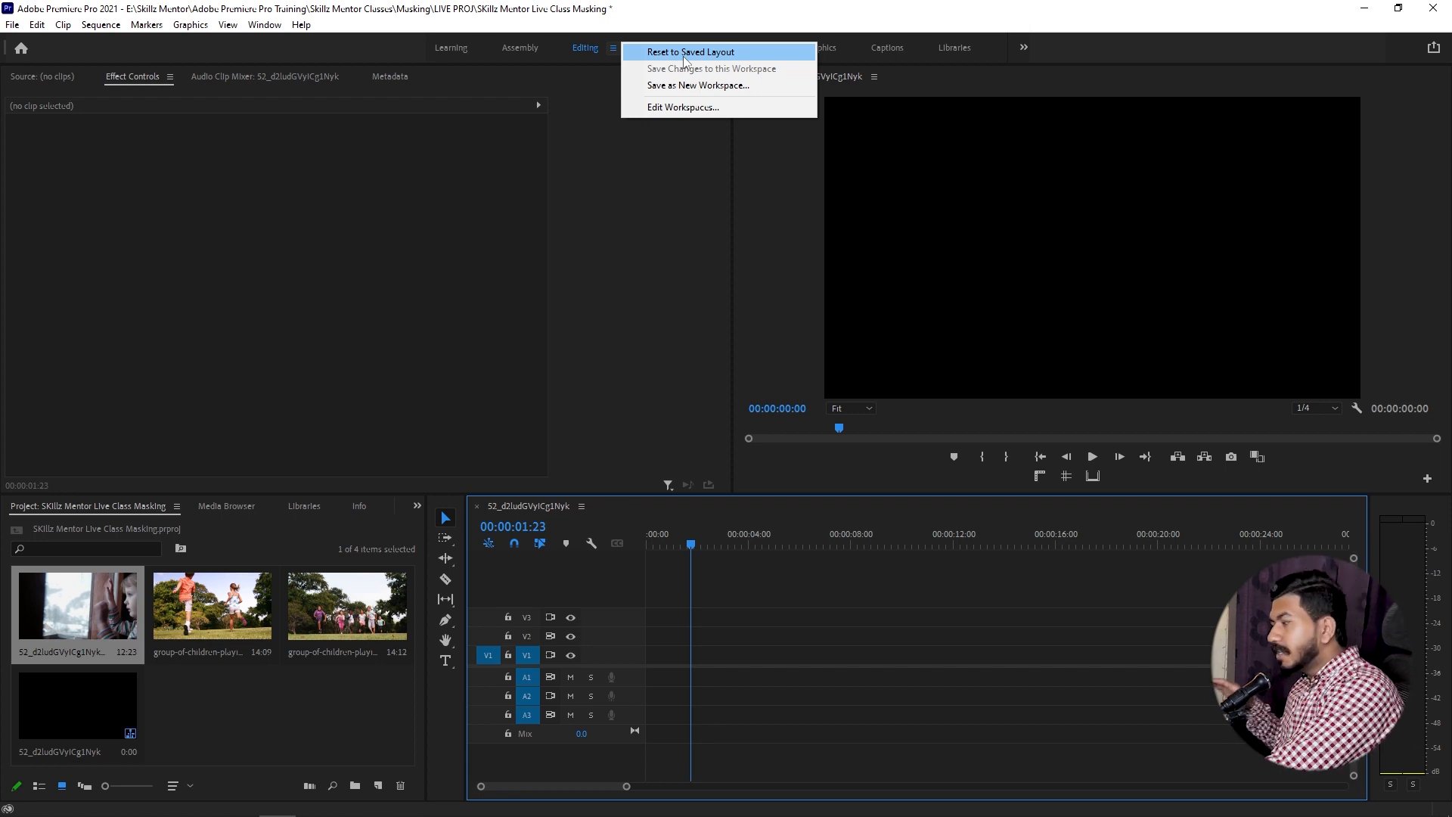
Step: Reset the Editing workspace to its saved layout and place the child-at-window clip at the start of track V1
click(683, 56)
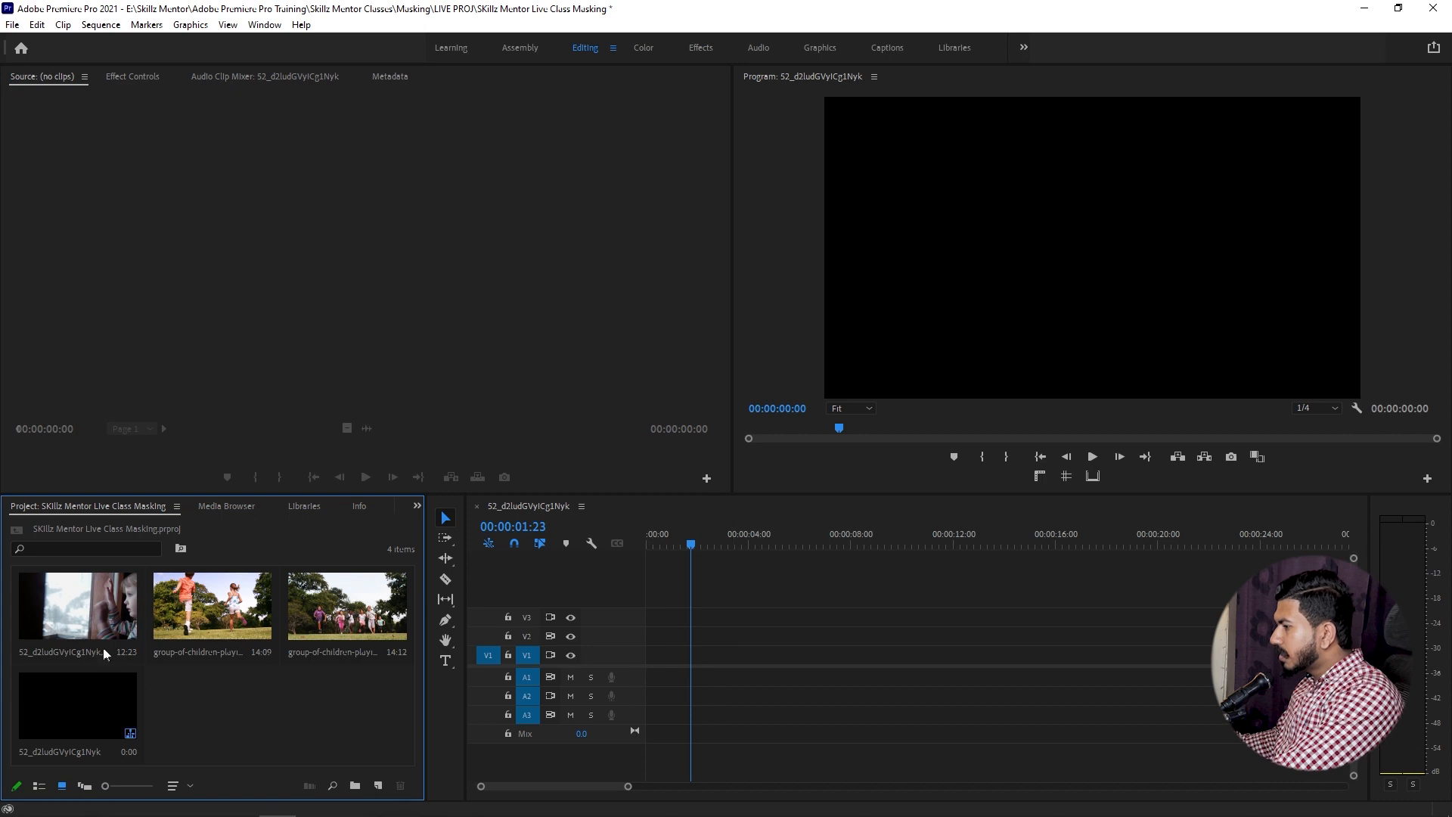
drag(83, 621, 660, 667)
click(732, 534)
drag(735, 534, 642, 529)
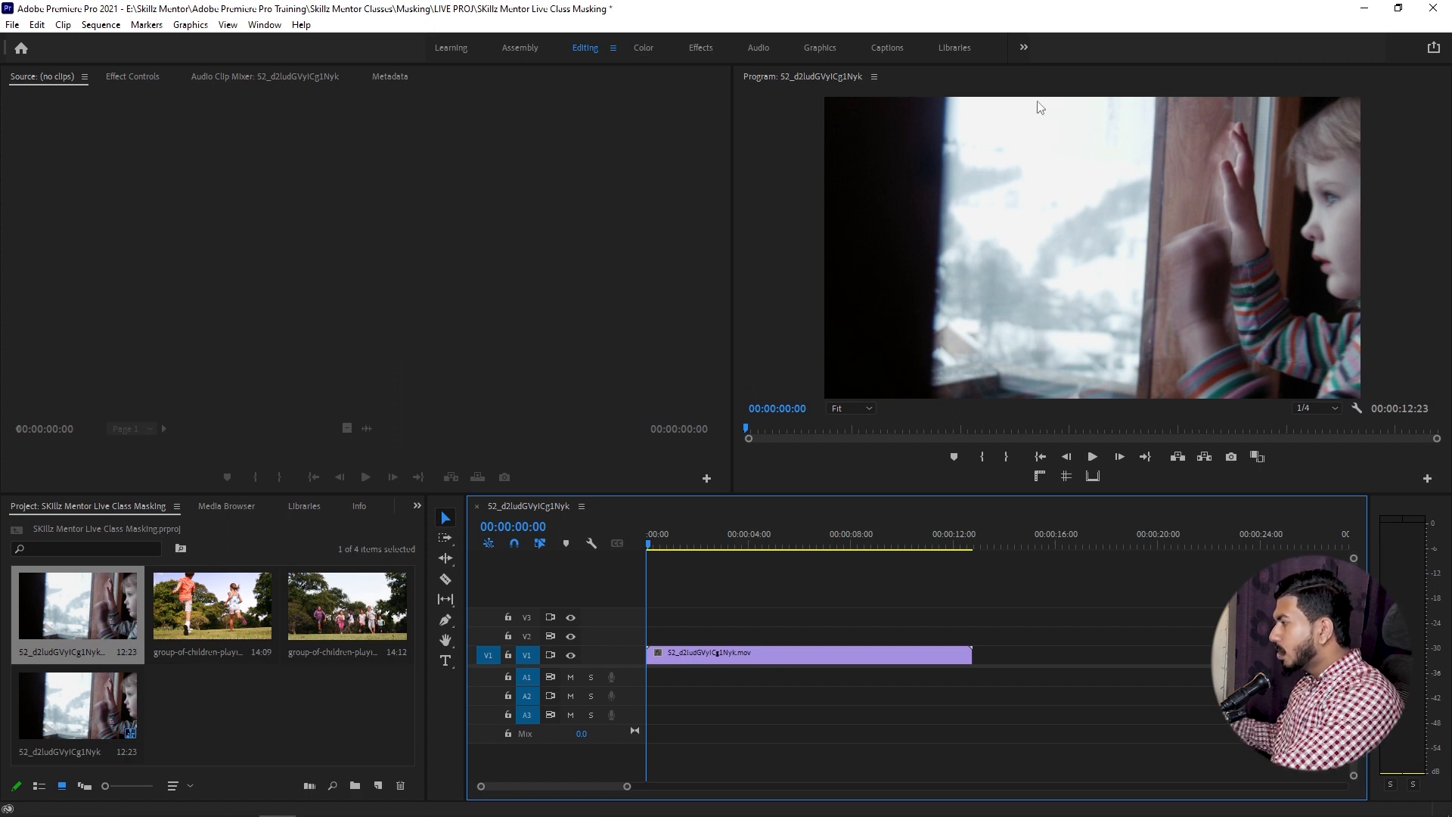
Step: Preview both children-in-park clips and place the 14:12 one on V2, starting together with the window clip
double_click(220, 600)
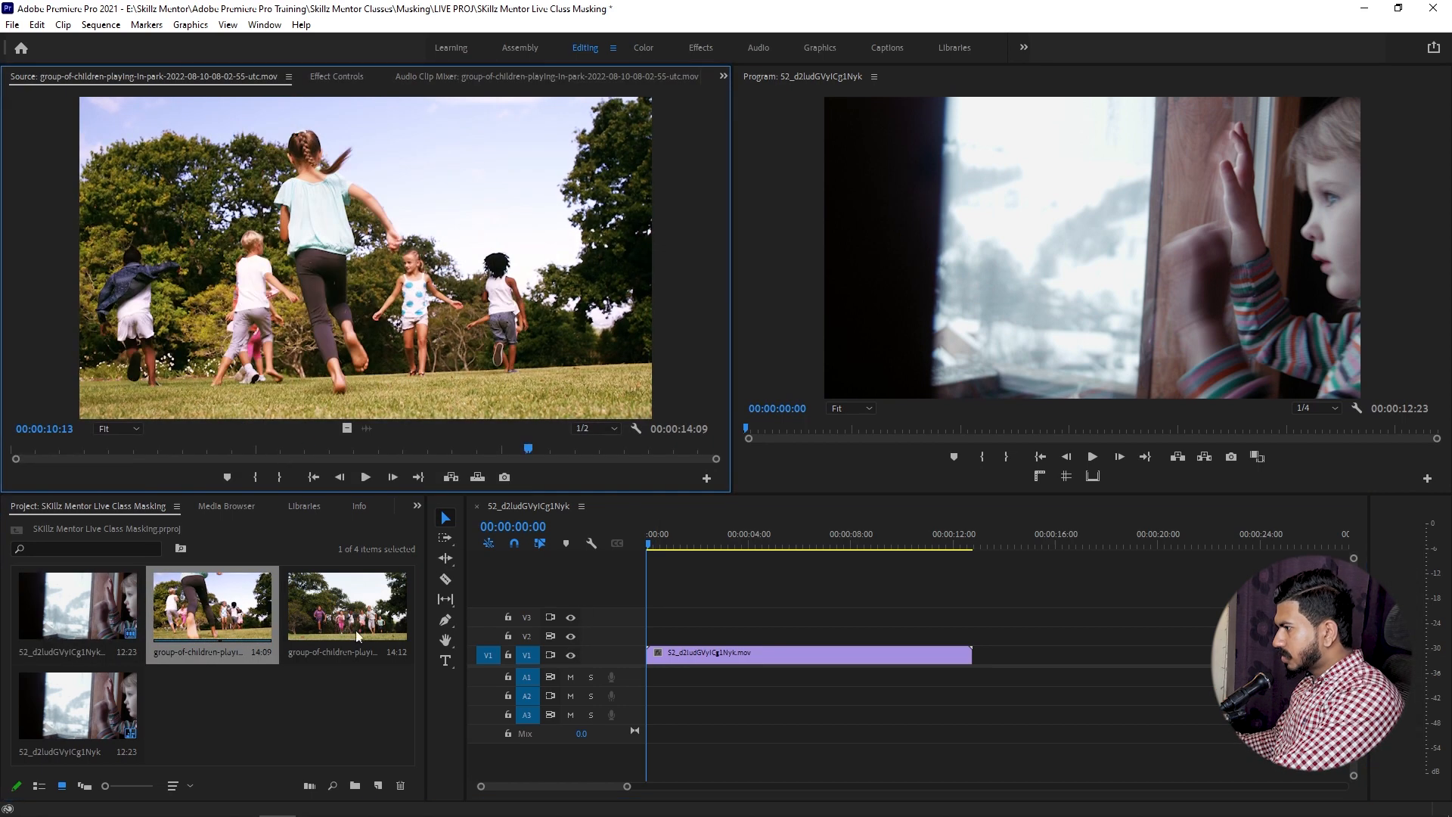
double_click(356, 642)
drag(357, 602, 652, 636)
click(670, 545)
mouse_move(673, 546)
mouse_down()
mouse_move(811, 547)
mouse_move(650, 551)
mouse_up()
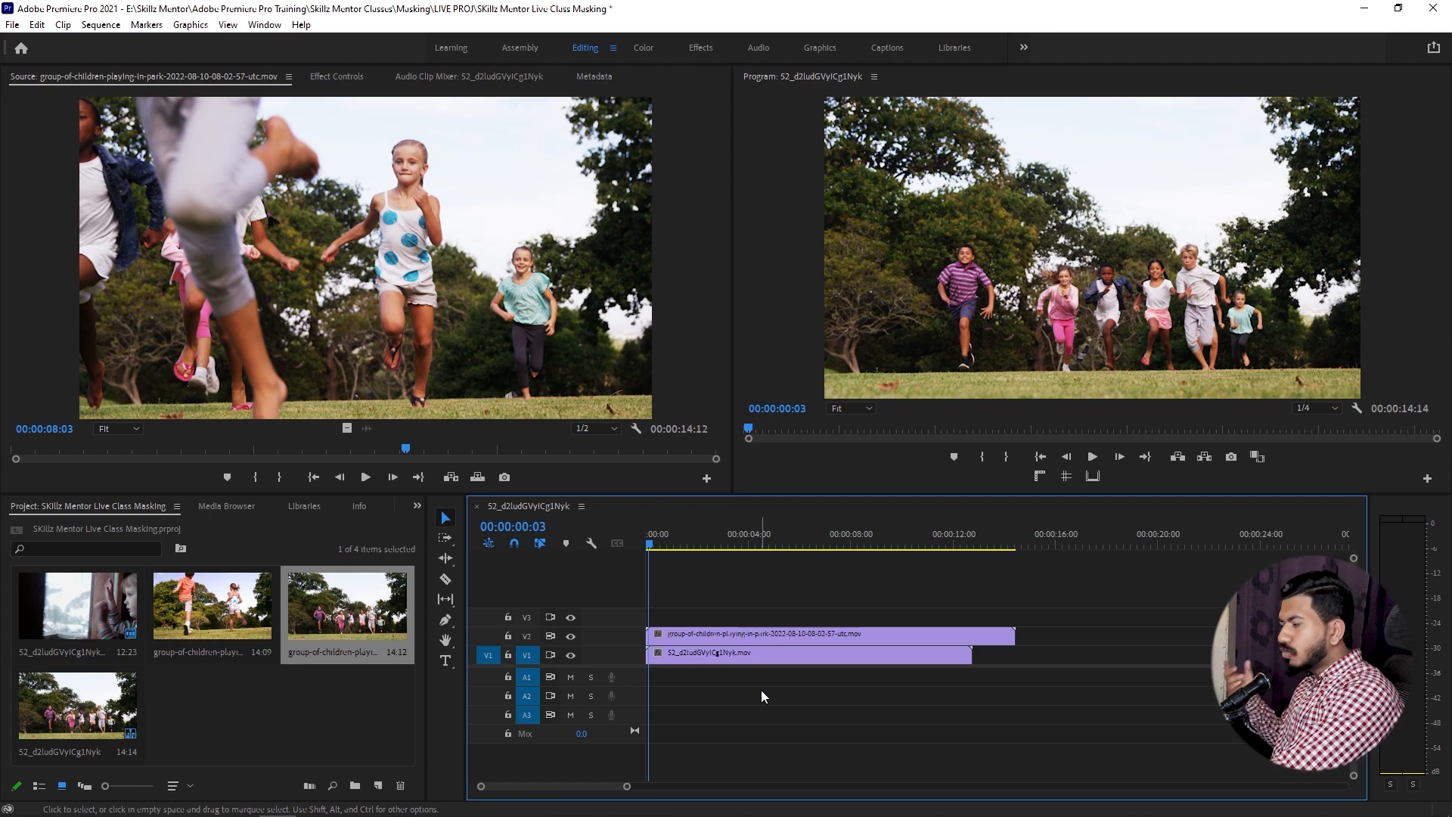
Step: Show the effect controls of the park clip on V2 and add an elliptical opacity mask to it
click(750, 639)
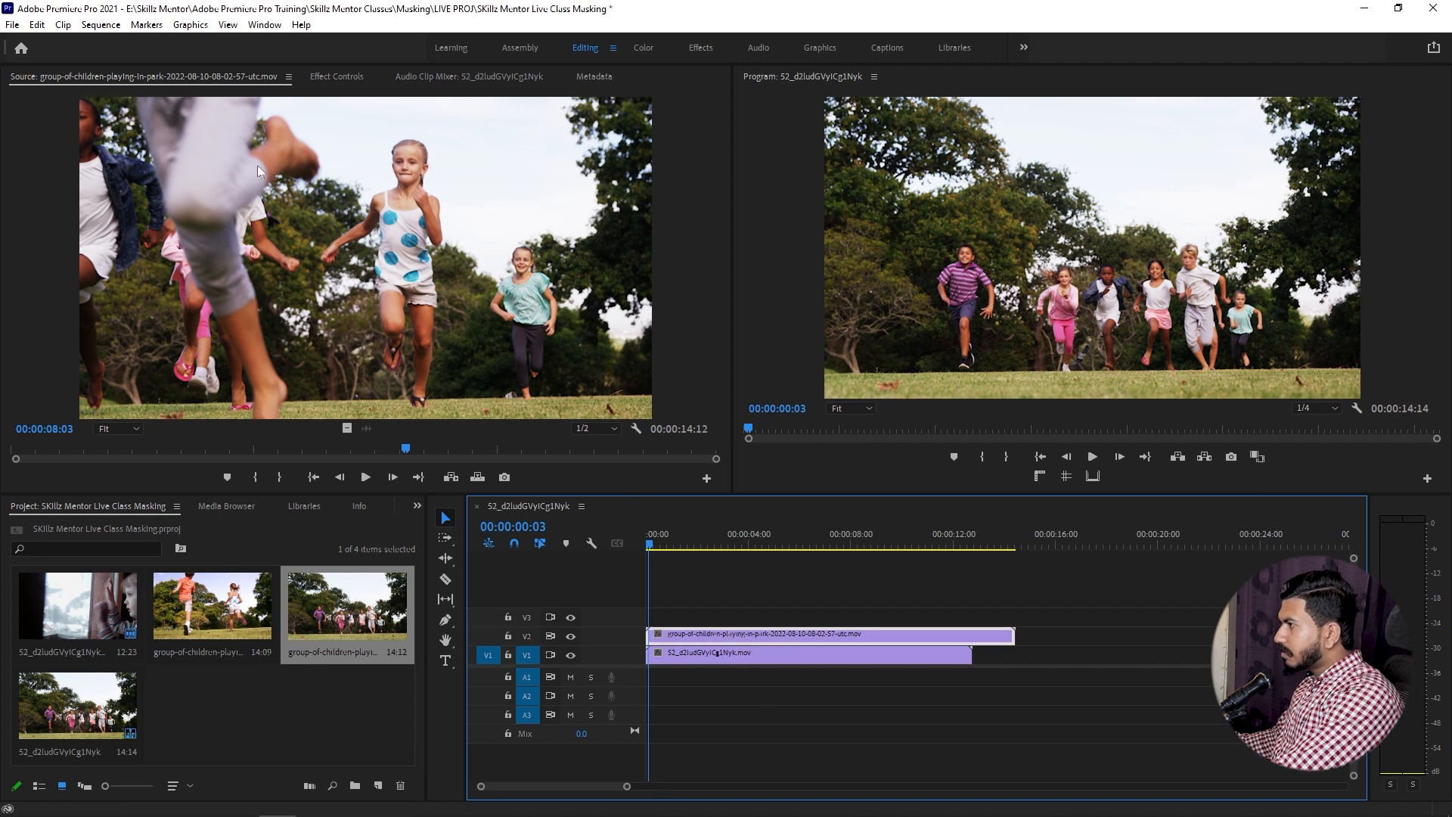
click(335, 77)
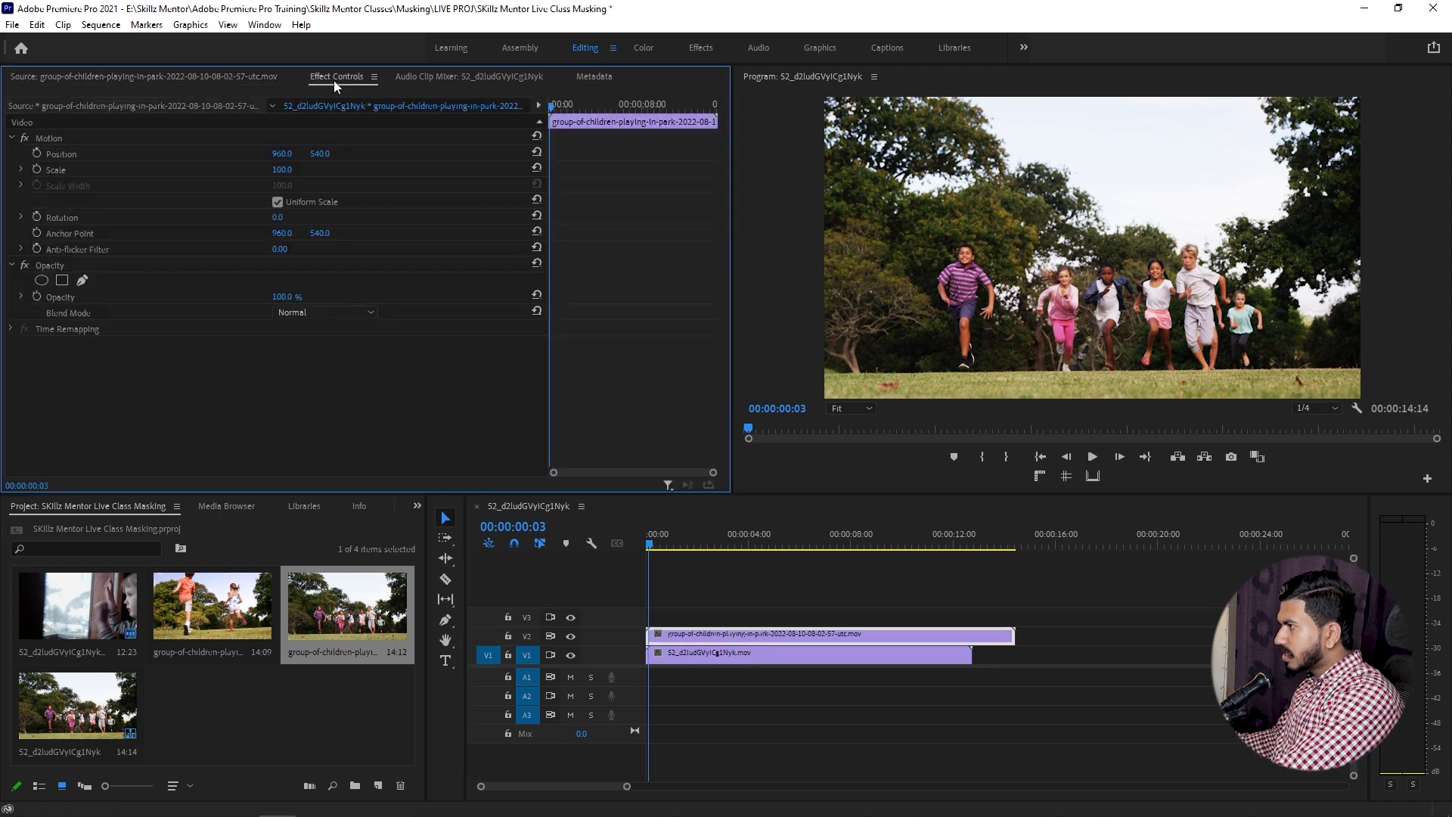
click(265, 25)
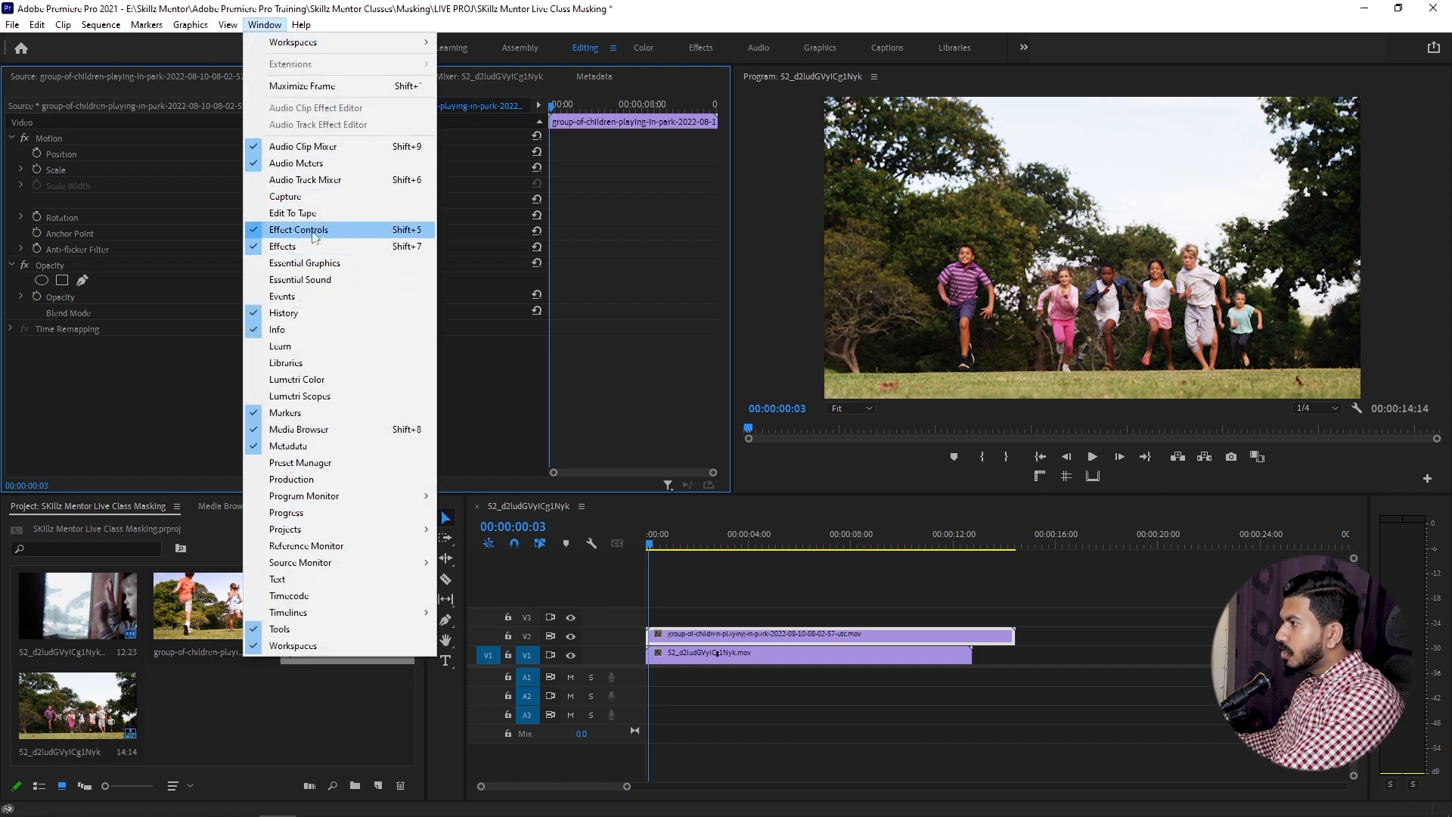
click(363, 235)
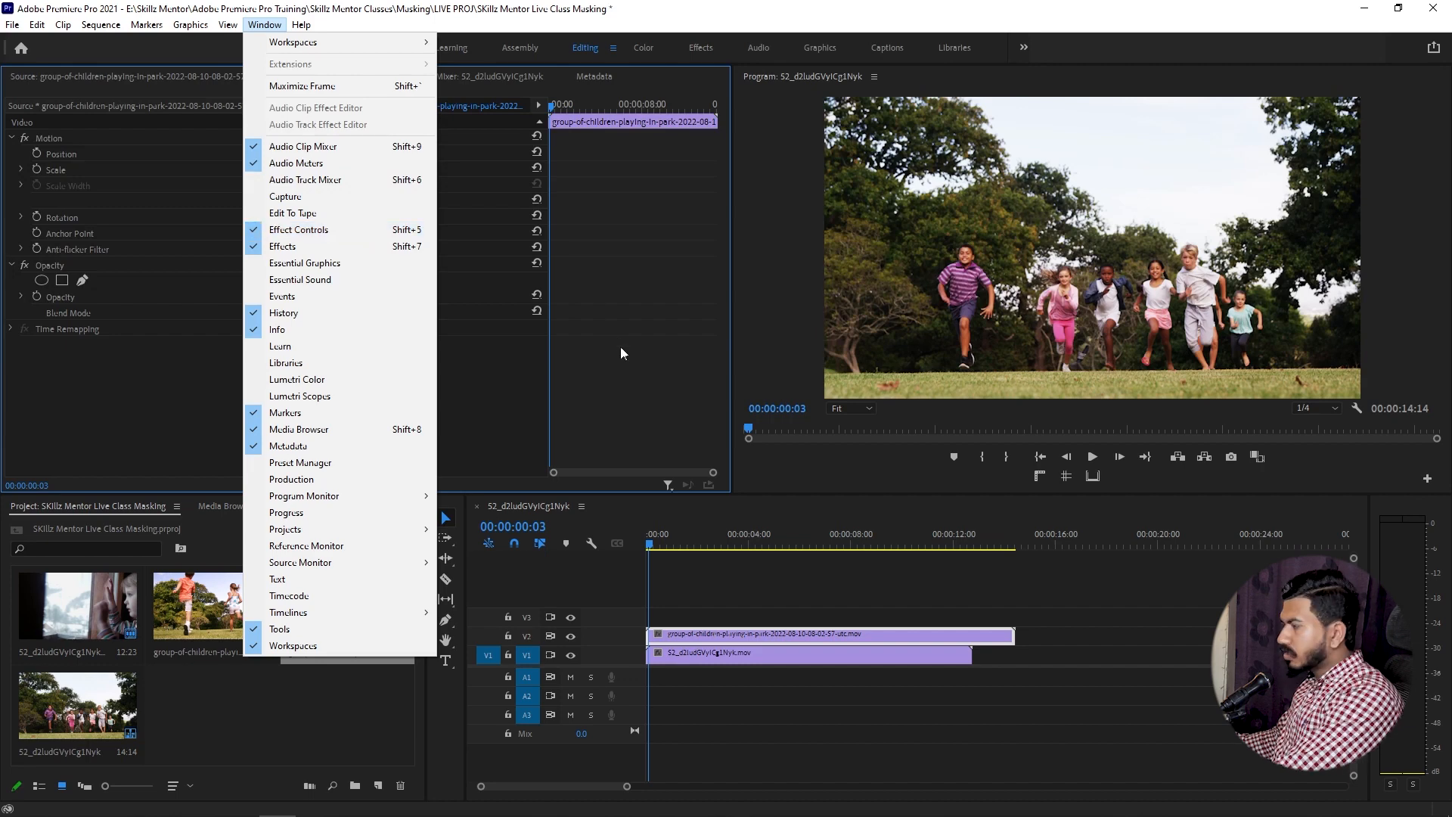
click(56, 266)
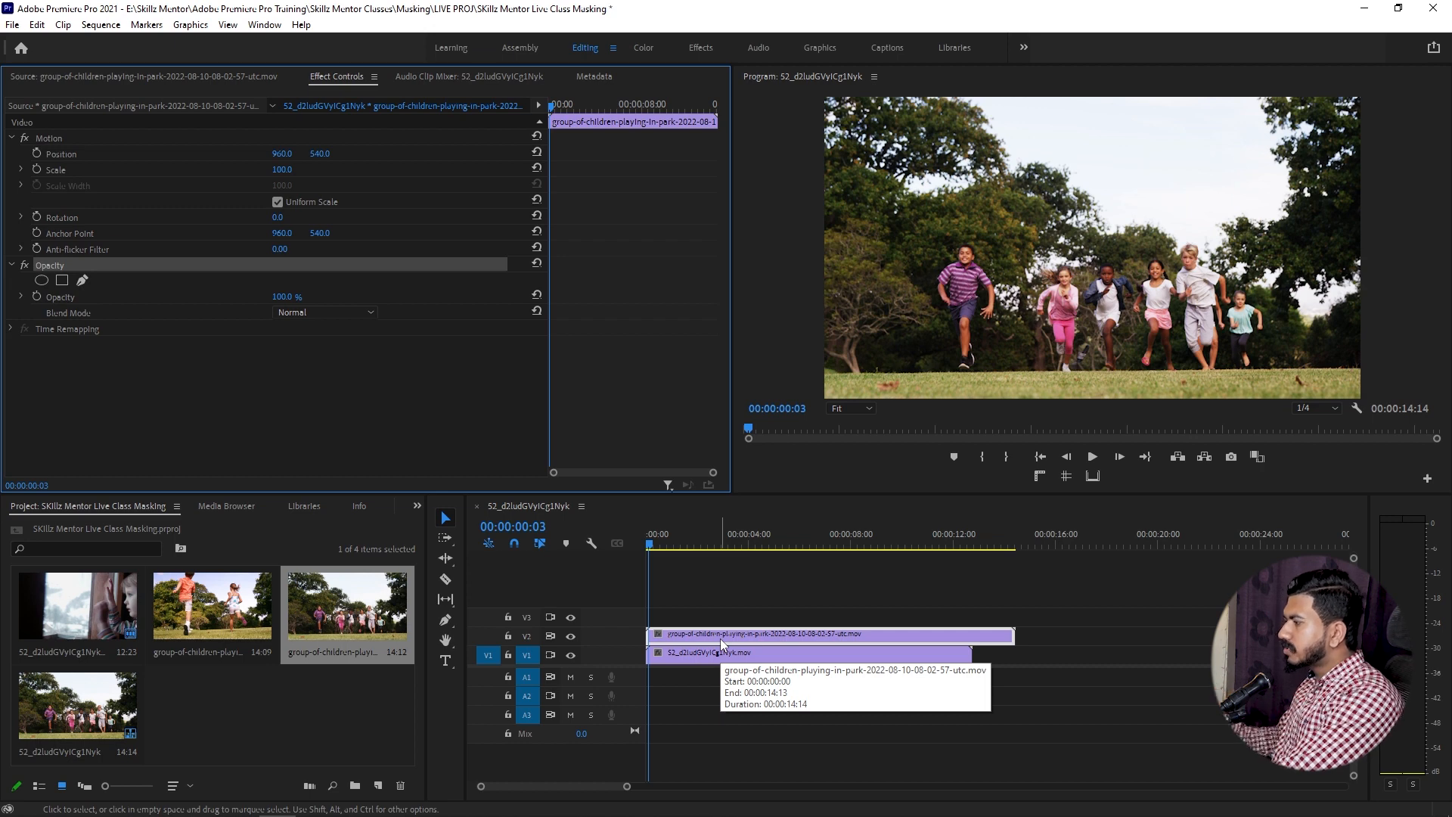
click(42, 281)
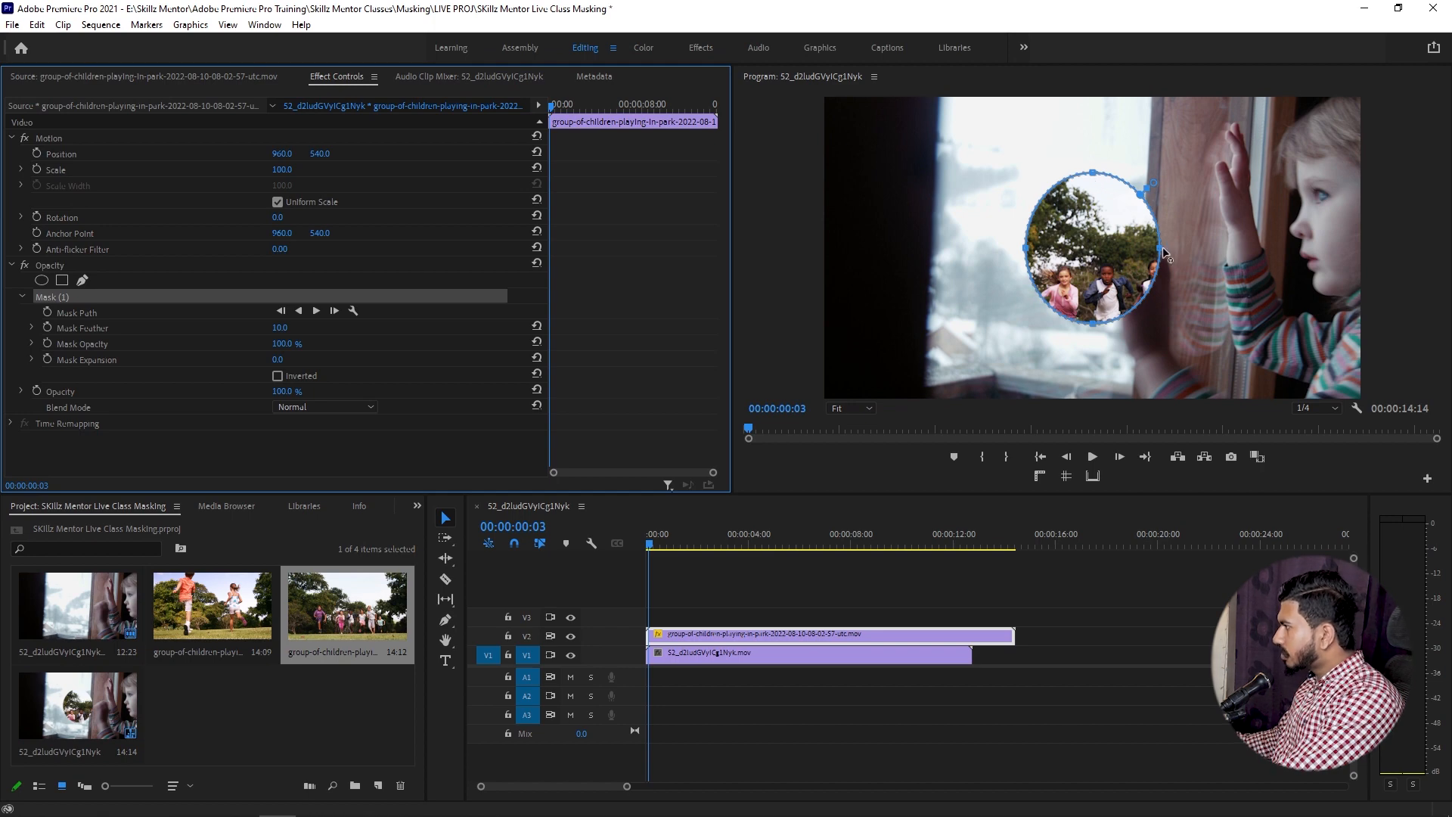
Step: Reshape the elliptical mask into a wider, lower circle around the two children in the middle of the frame
drag(1031, 254, 989, 249)
mouse_move(1073, 320)
mouse_down()
mouse_move(1075, 356)
mouse_move(1075, 336)
mouse_up()
drag(1075, 174, 1099, 202)
mouse_move(1155, 270)
mouse_down()
mouse_move(1214, 269)
mouse_move(1114, 279)
mouse_move(1153, 283)
mouse_move(1140, 276)
mouse_up()
drag(1075, 338, 1075, 351)
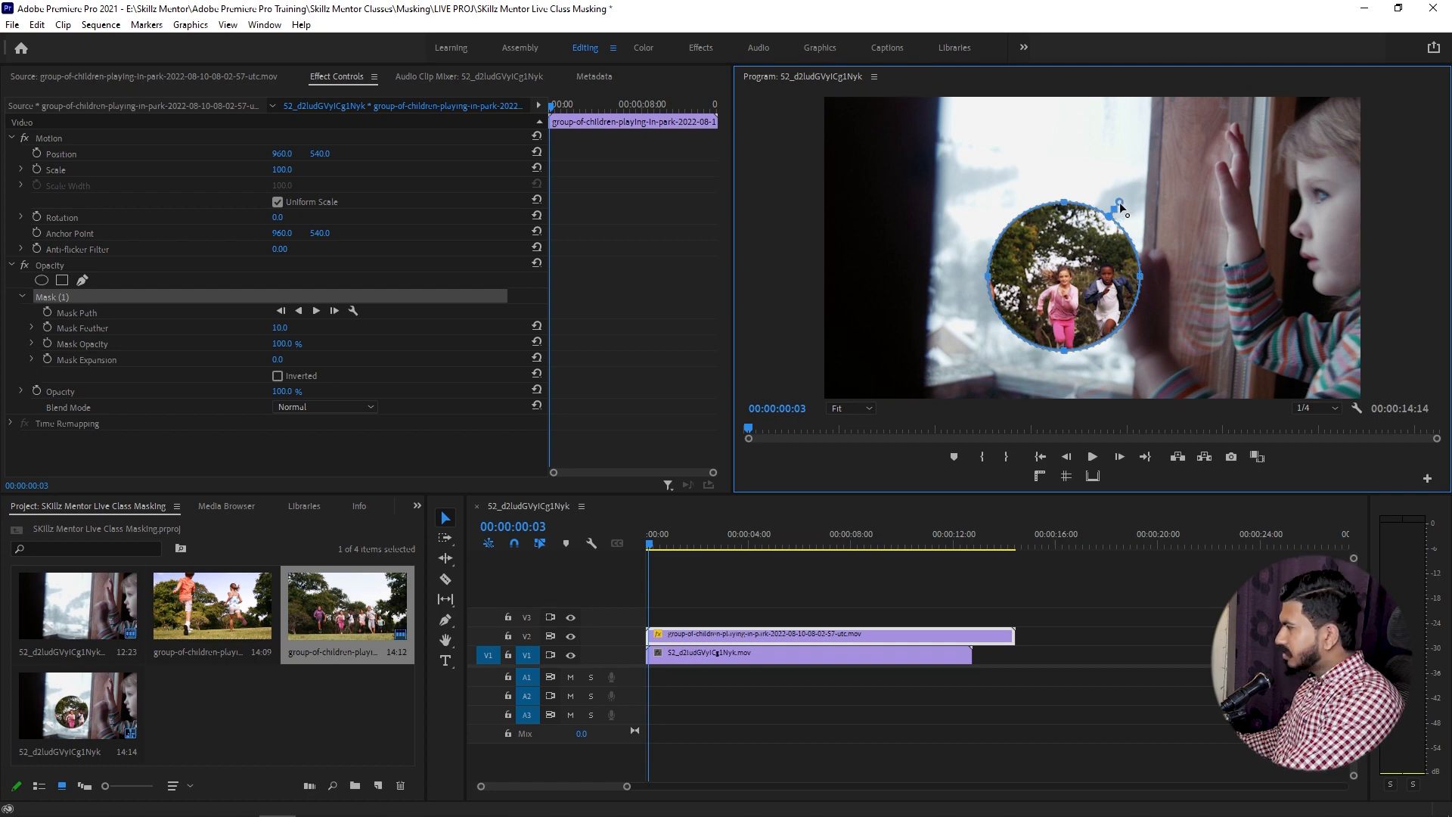
Step: Try different feather amounts on the elliptical mask: about 187, 0 and 54
drag(1115, 208, 1141, 178)
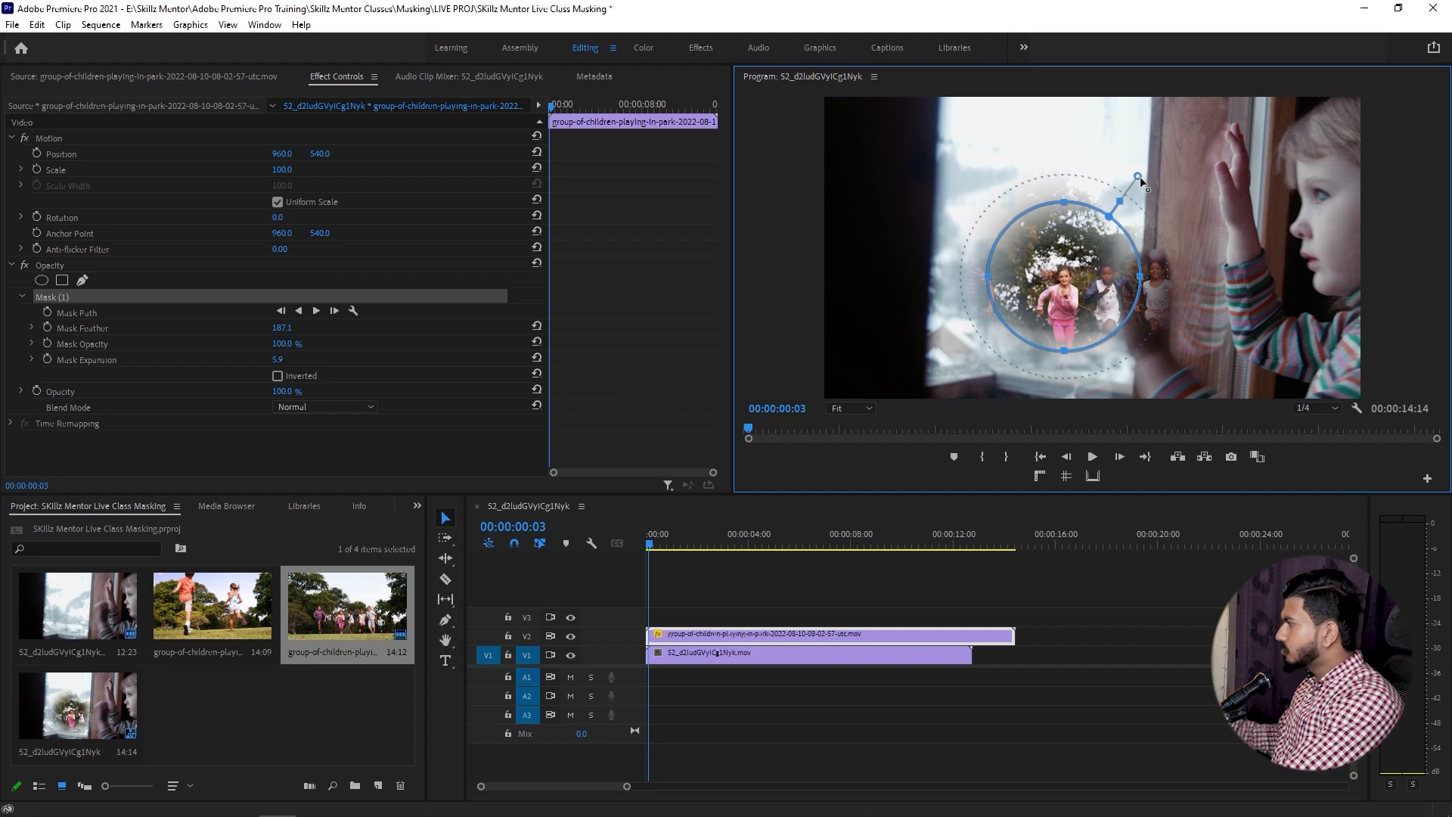
drag(1137, 178, 1111, 224)
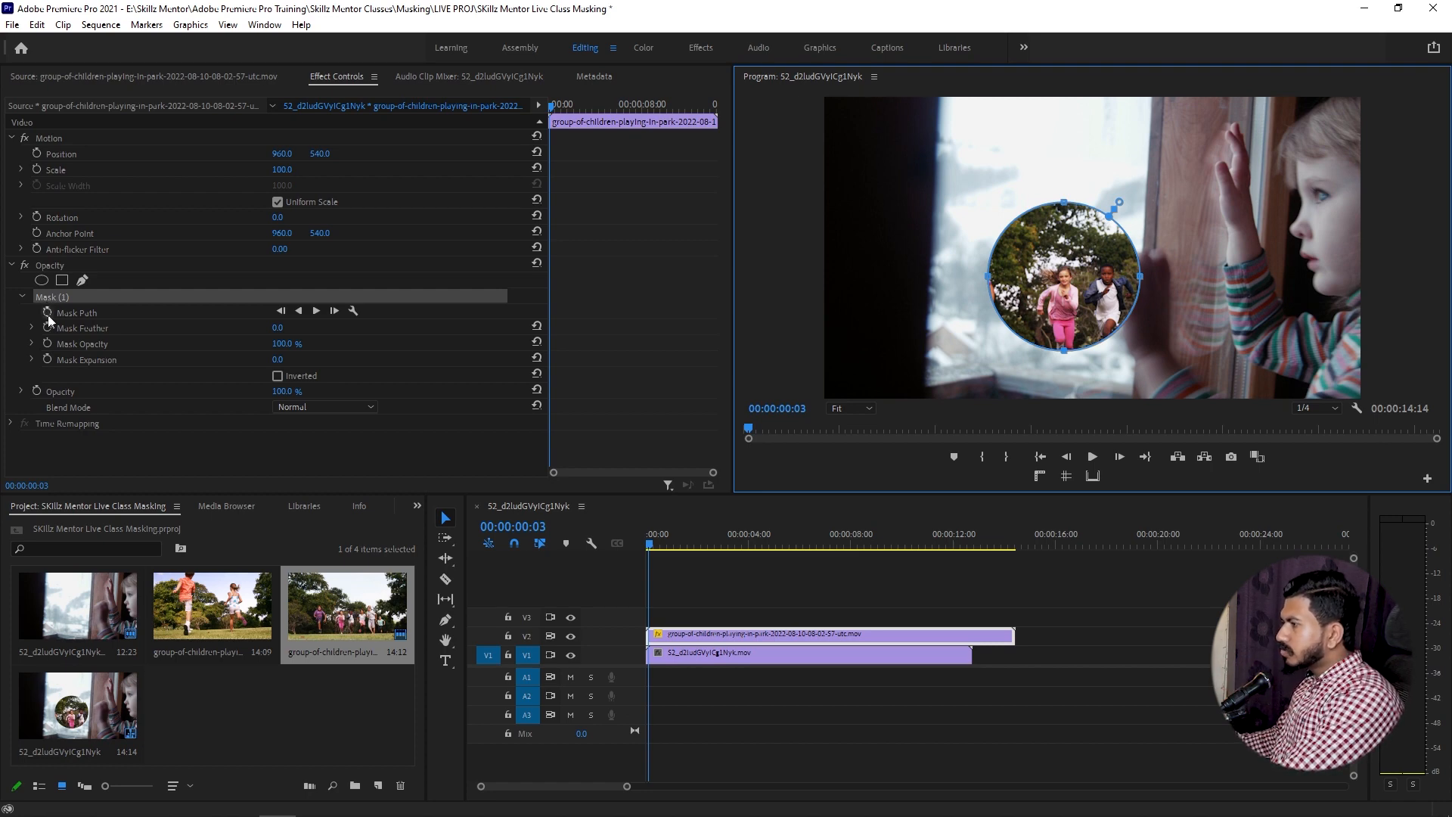
click(71, 312)
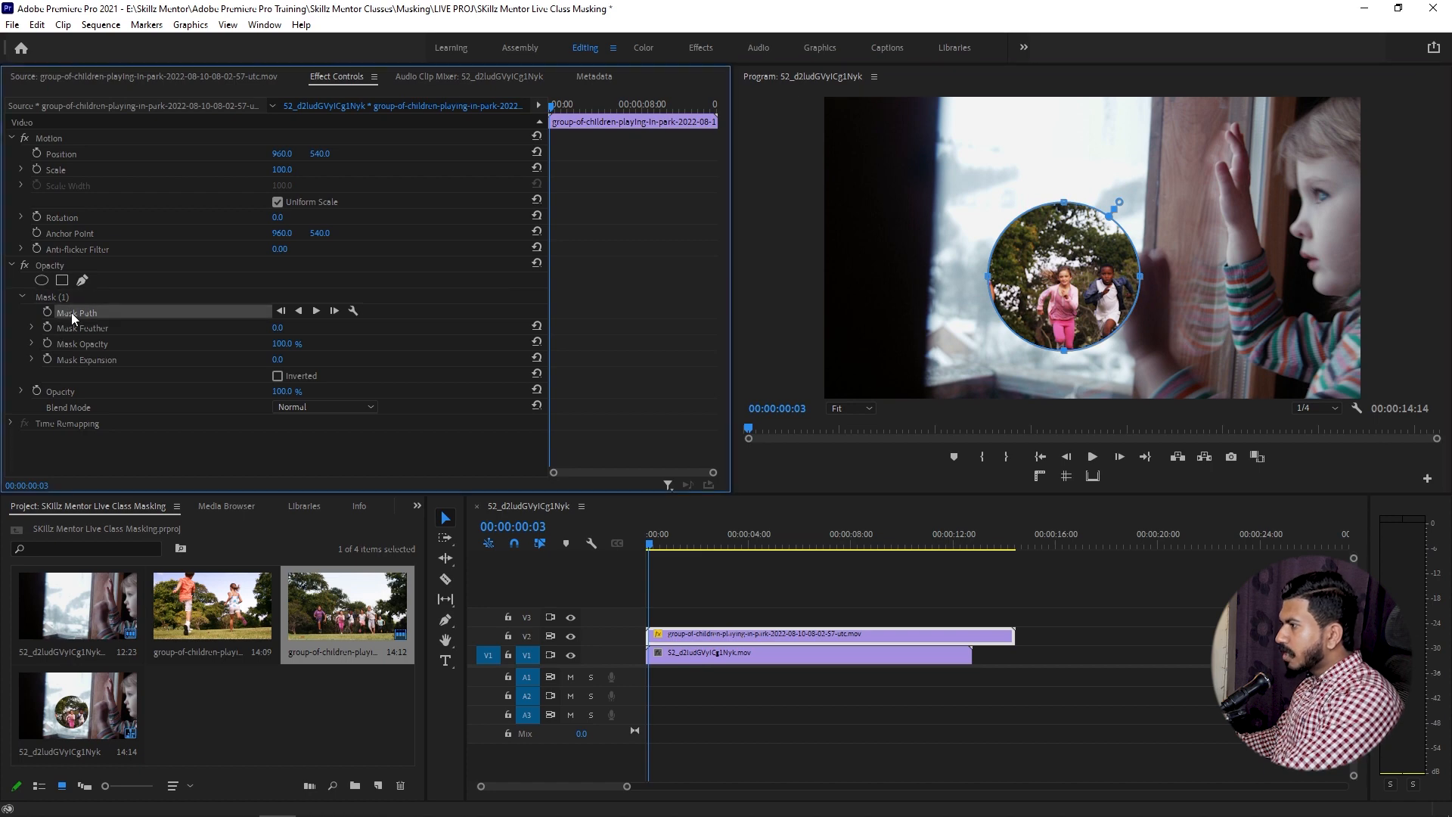
click(105, 295)
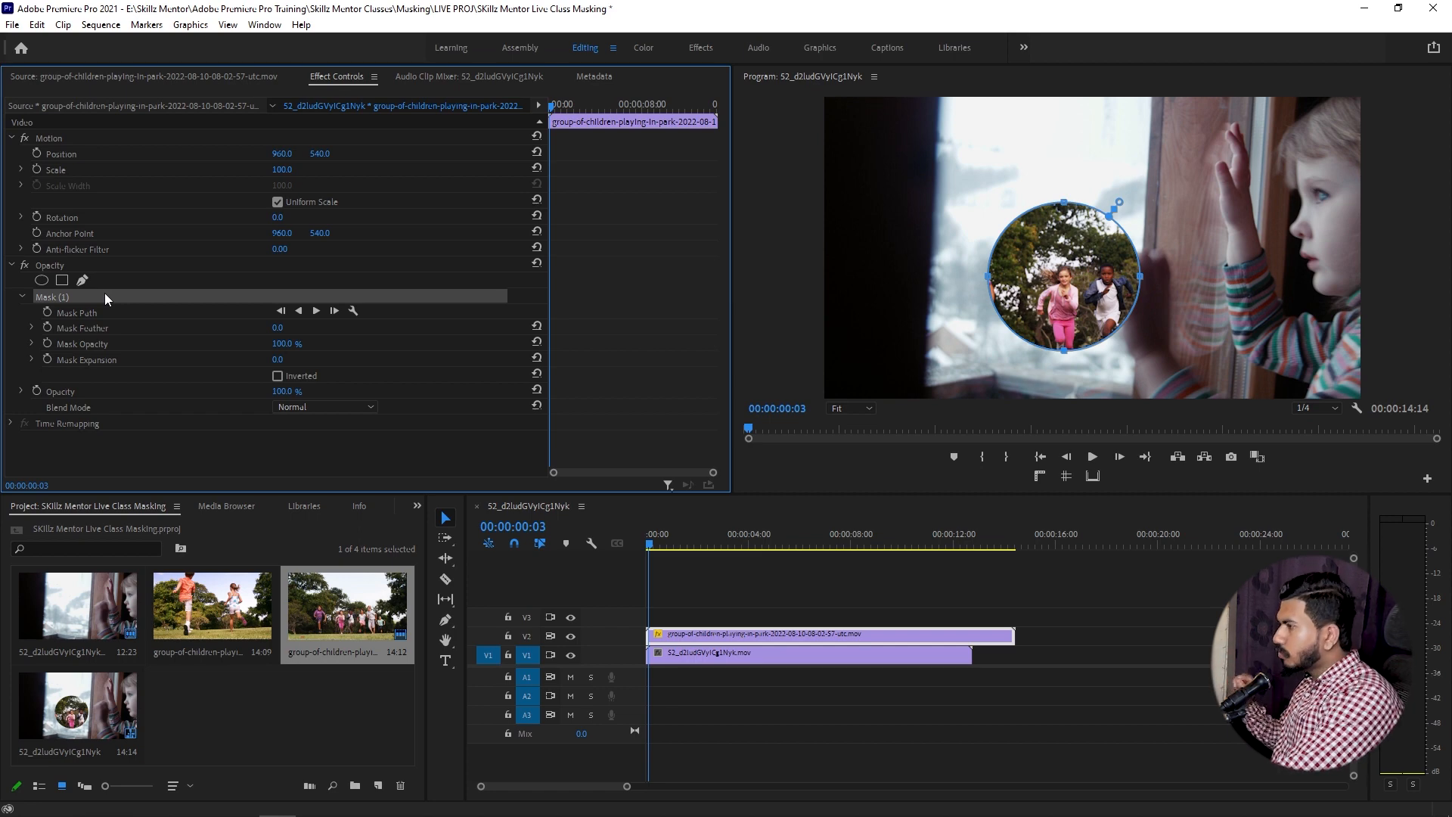
click(111, 328)
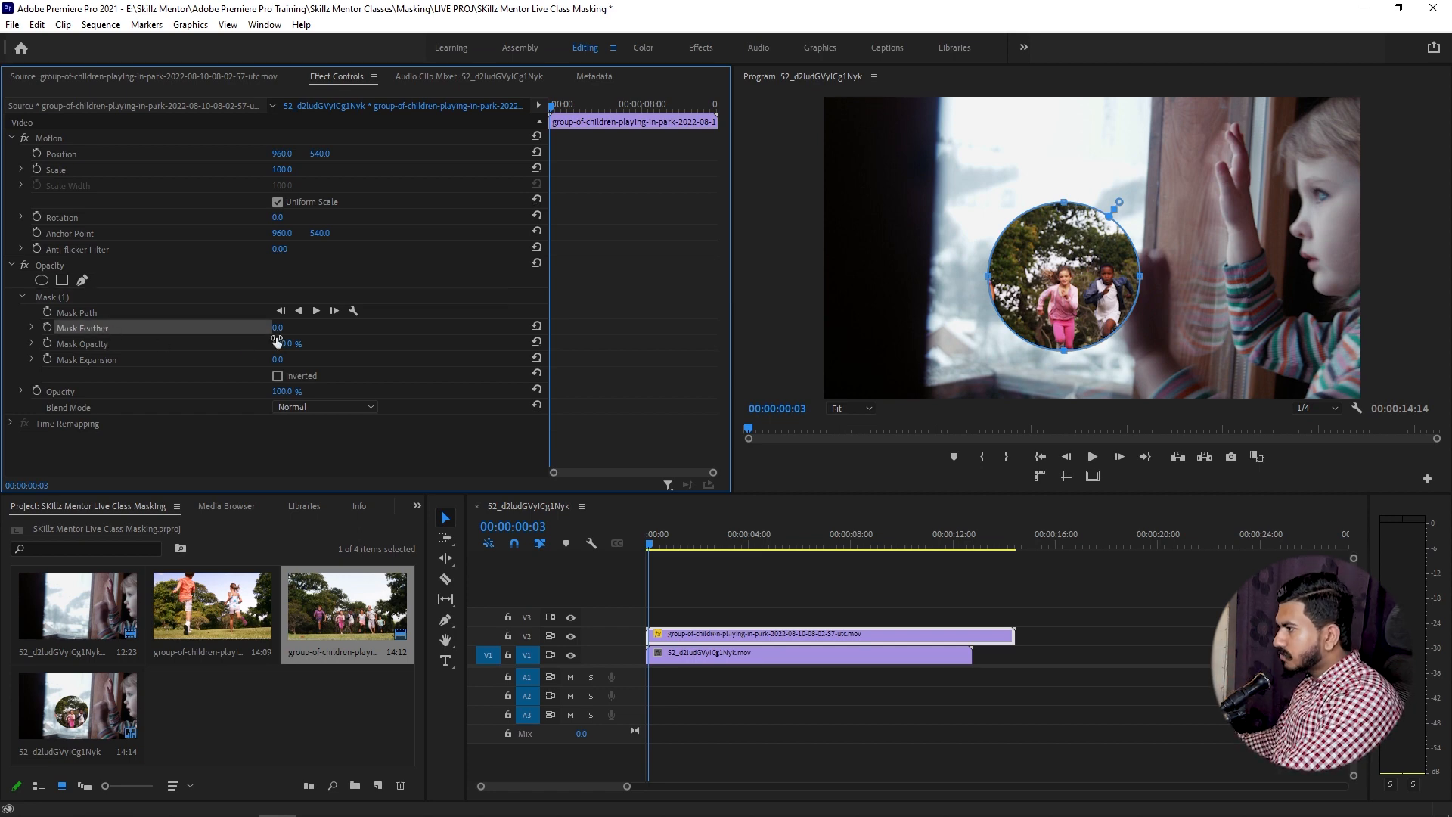
drag(279, 334, 294, 328)
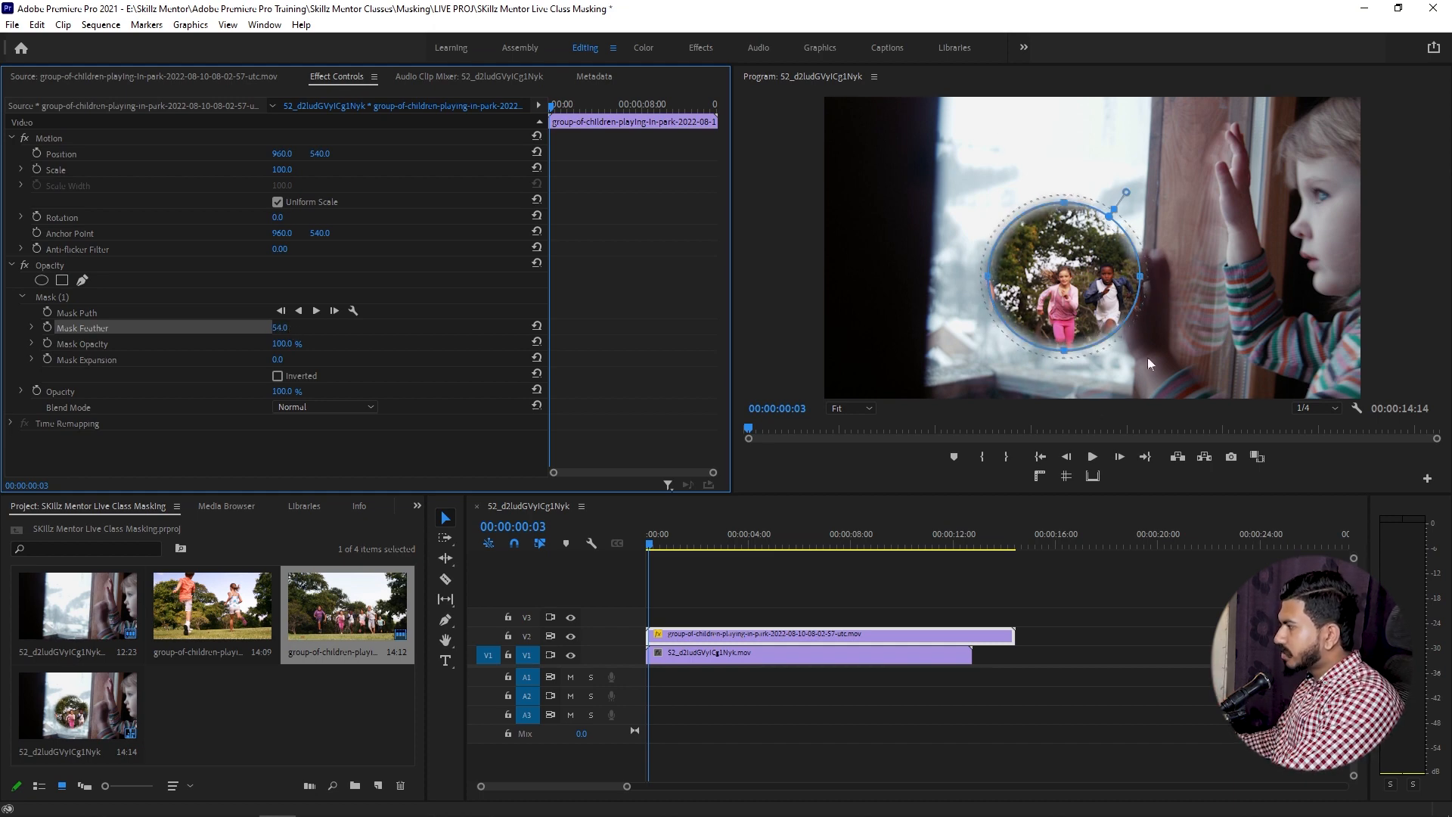
Step: Set the mask's feather to 0 and its expansion to 44, and try inverting the mask before turning inversion off
drag(276, 326, 302, 361)
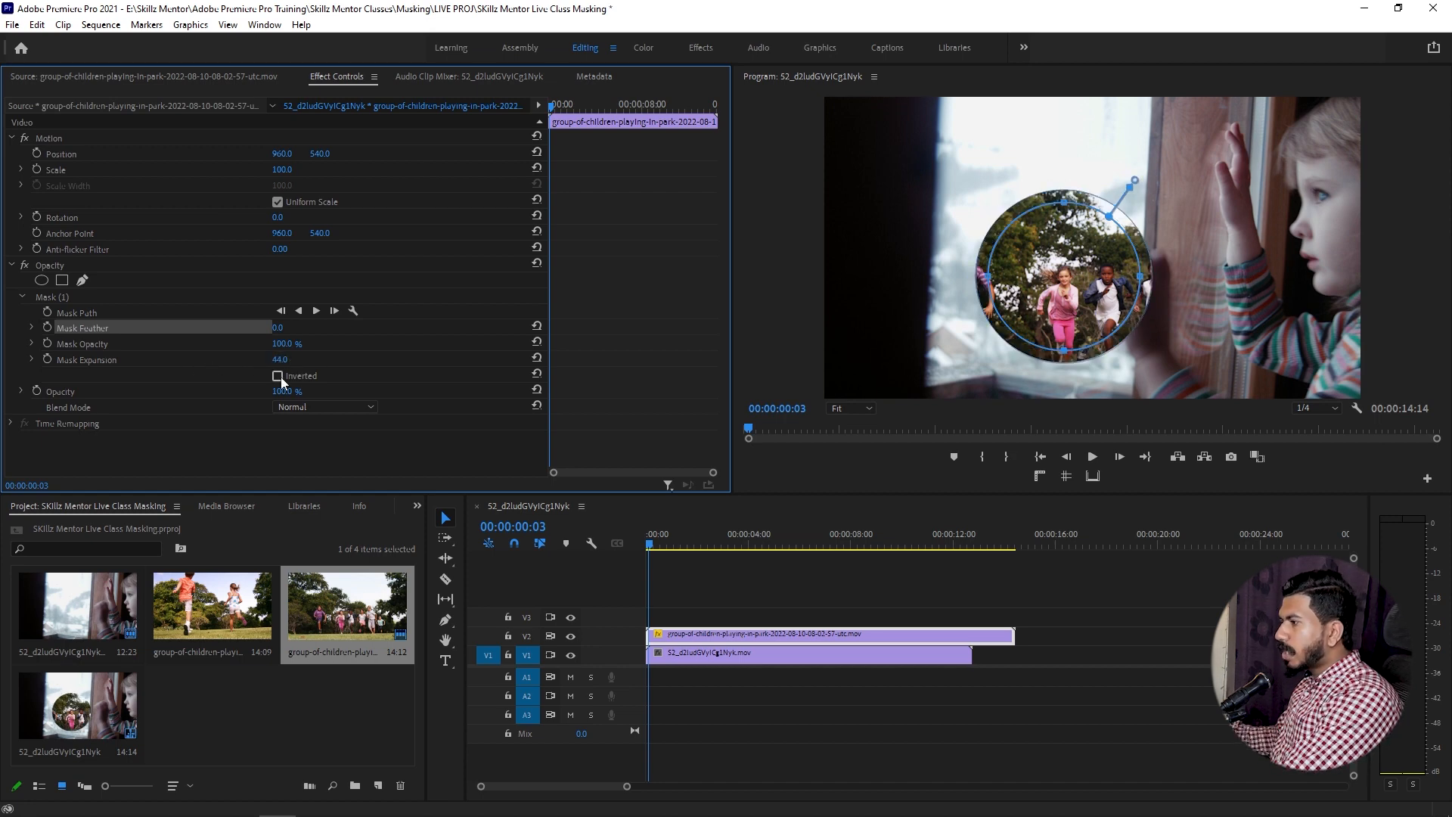
click(279, 376)
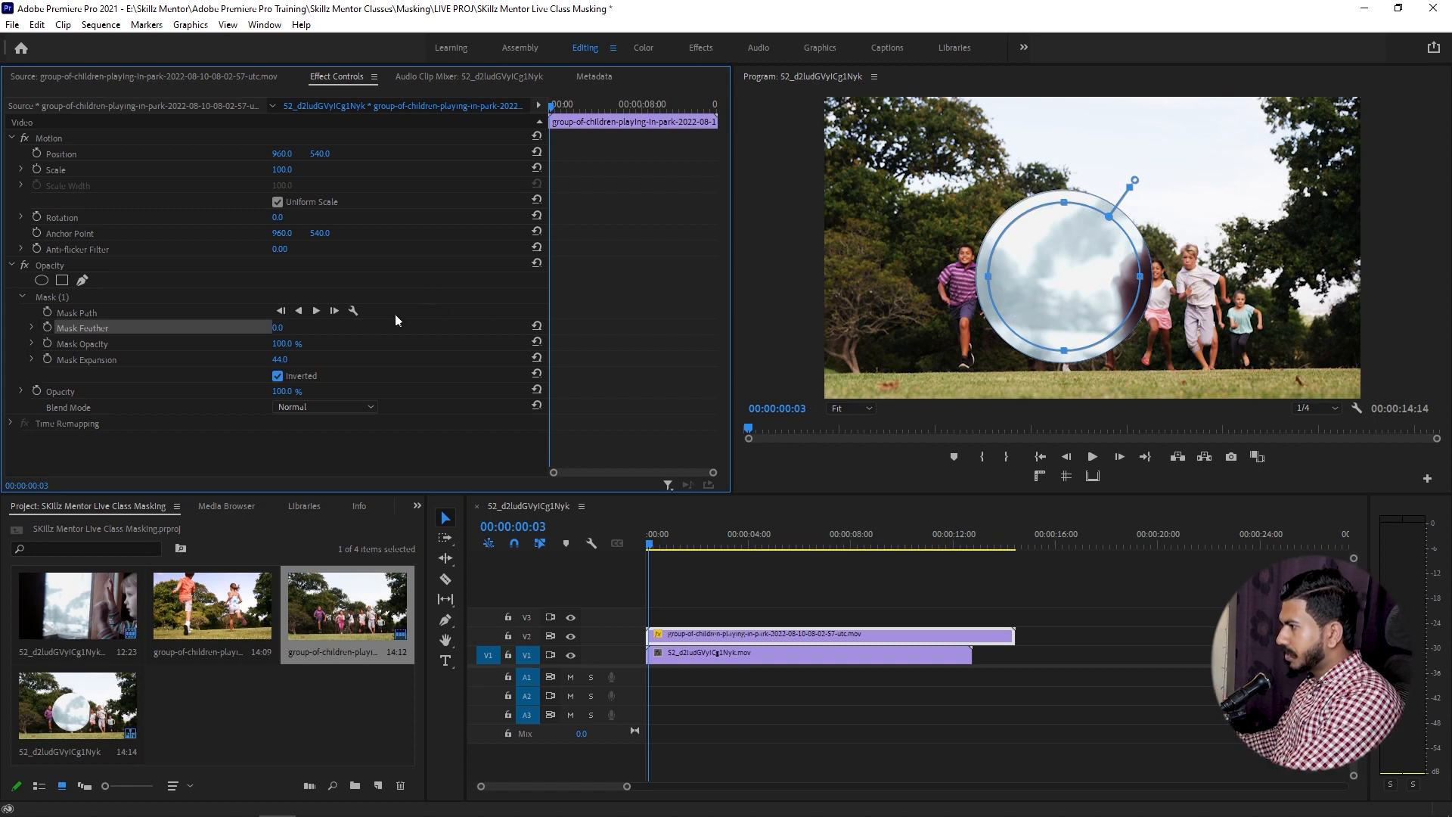
click(279, 376)
Step: Move the mask over the group of running children and set the park clip's position to 383, 328
drag(1059, 276, 1133, 305)
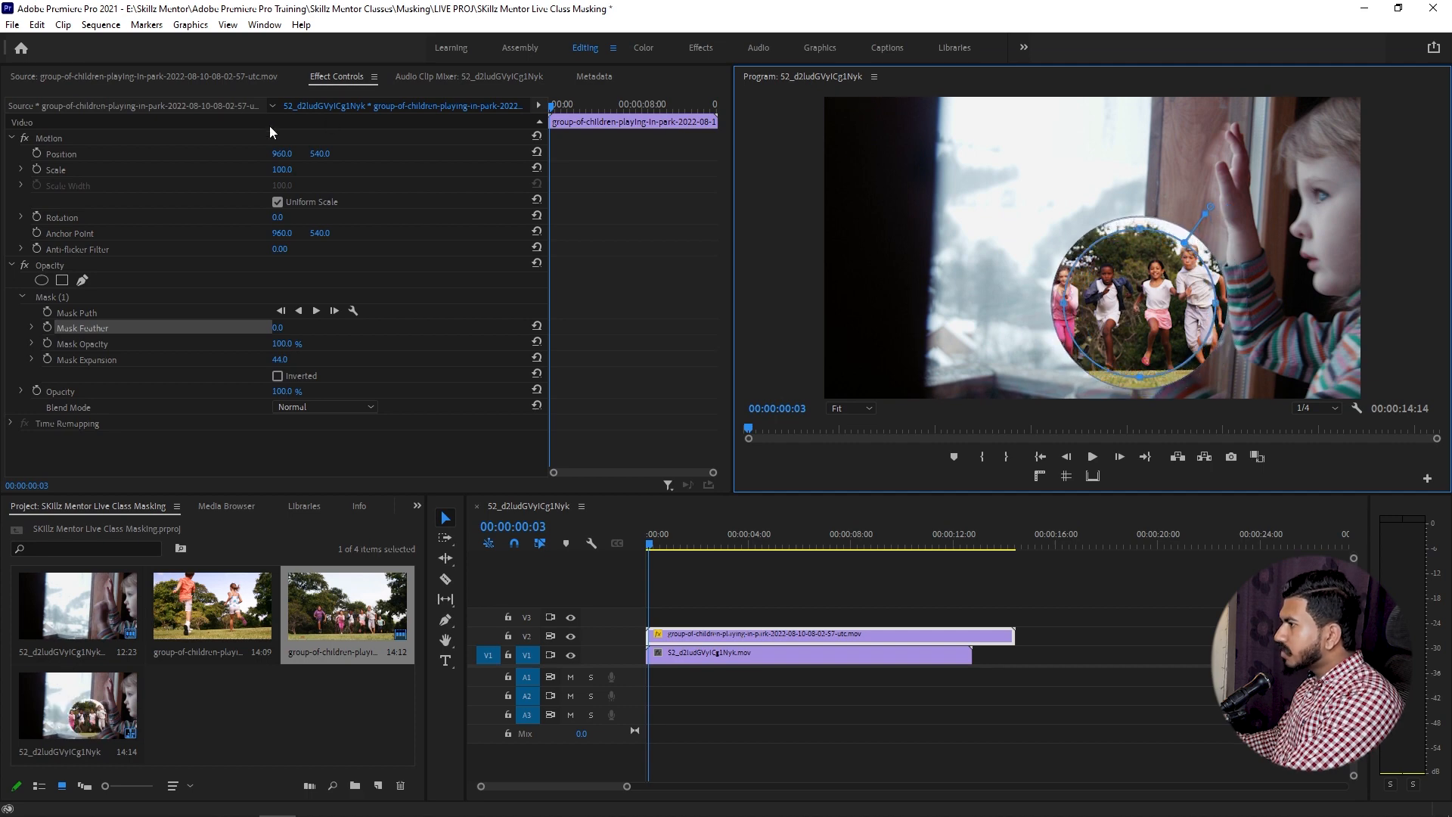
click(63, 156)
drag(292, 155, 258, 156)
click(903, 236)
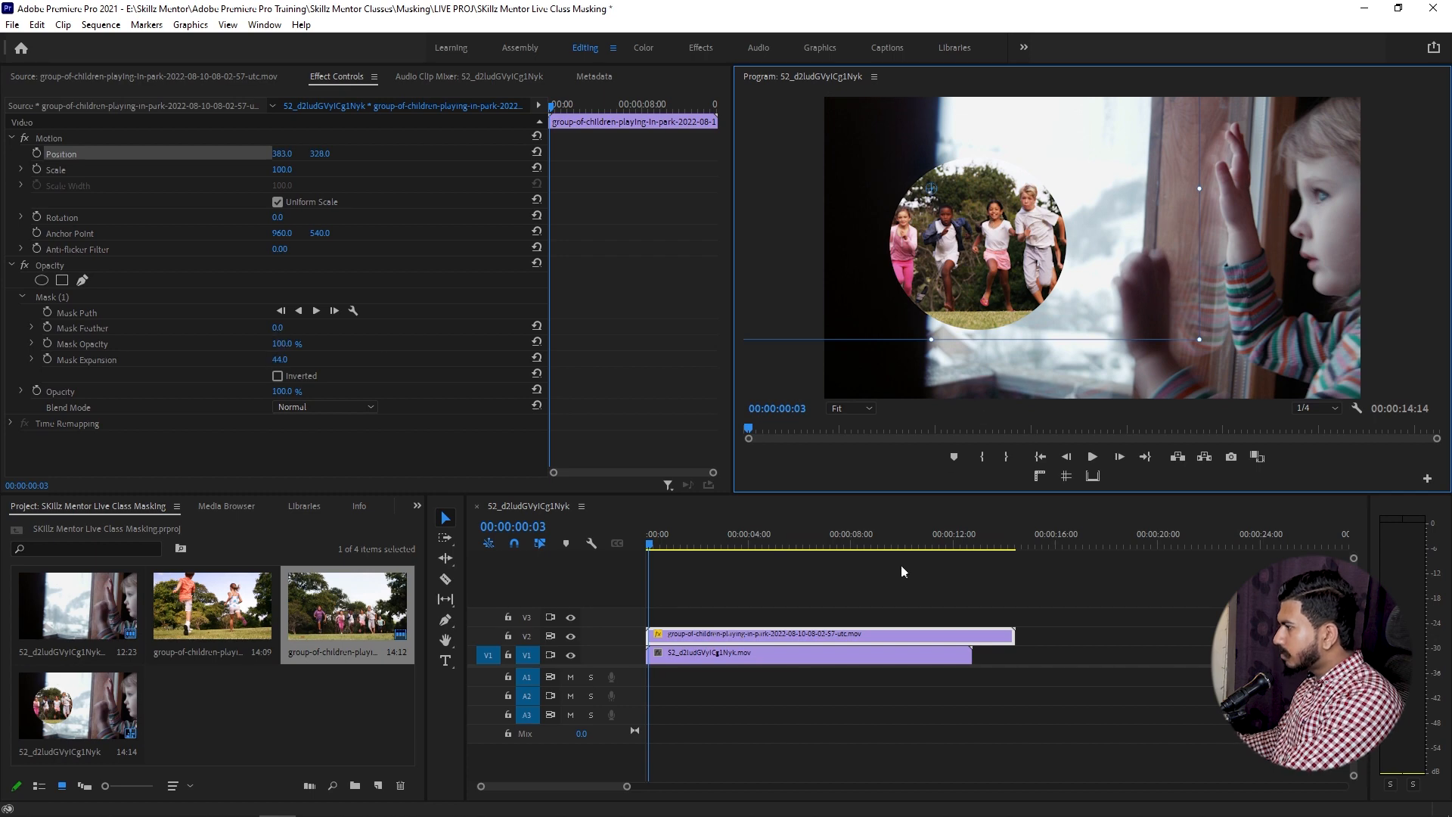
Step: Reselect the park clip's mask and set its expansion to 190 and its feather to 340
click(859, 609)
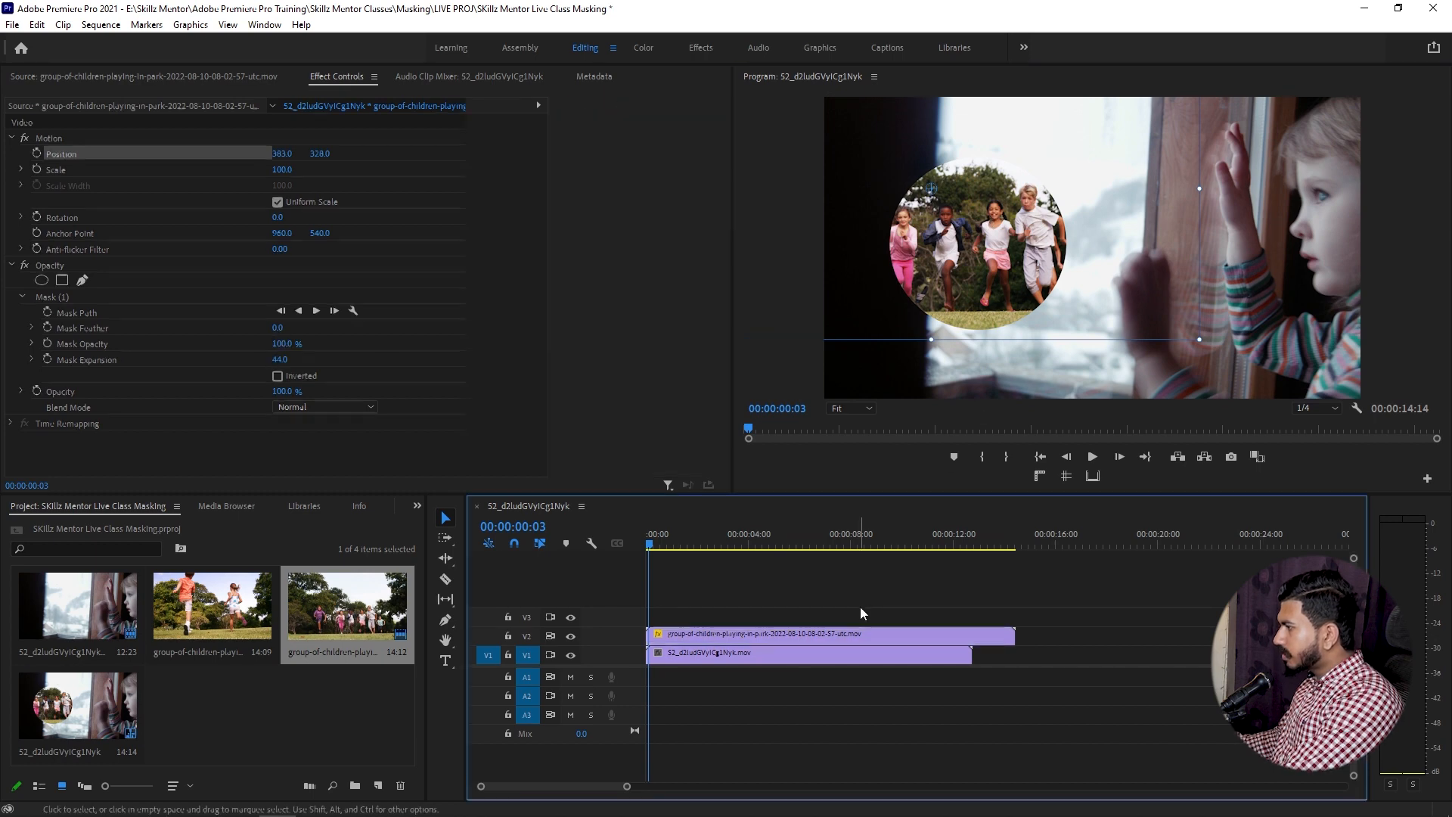
click(786, 632)
click(65, 296)
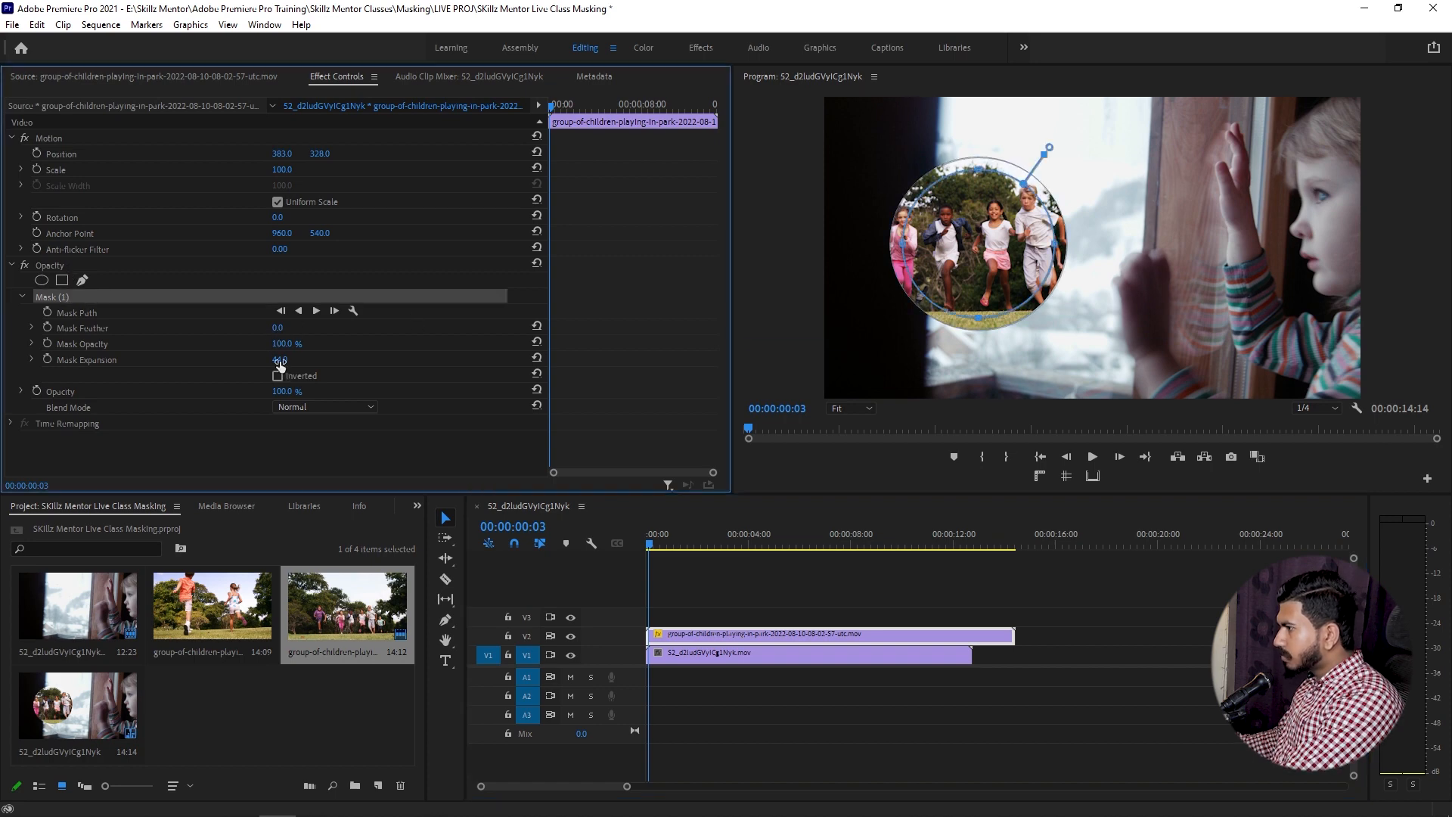
drag(278, 359, 392, 359)
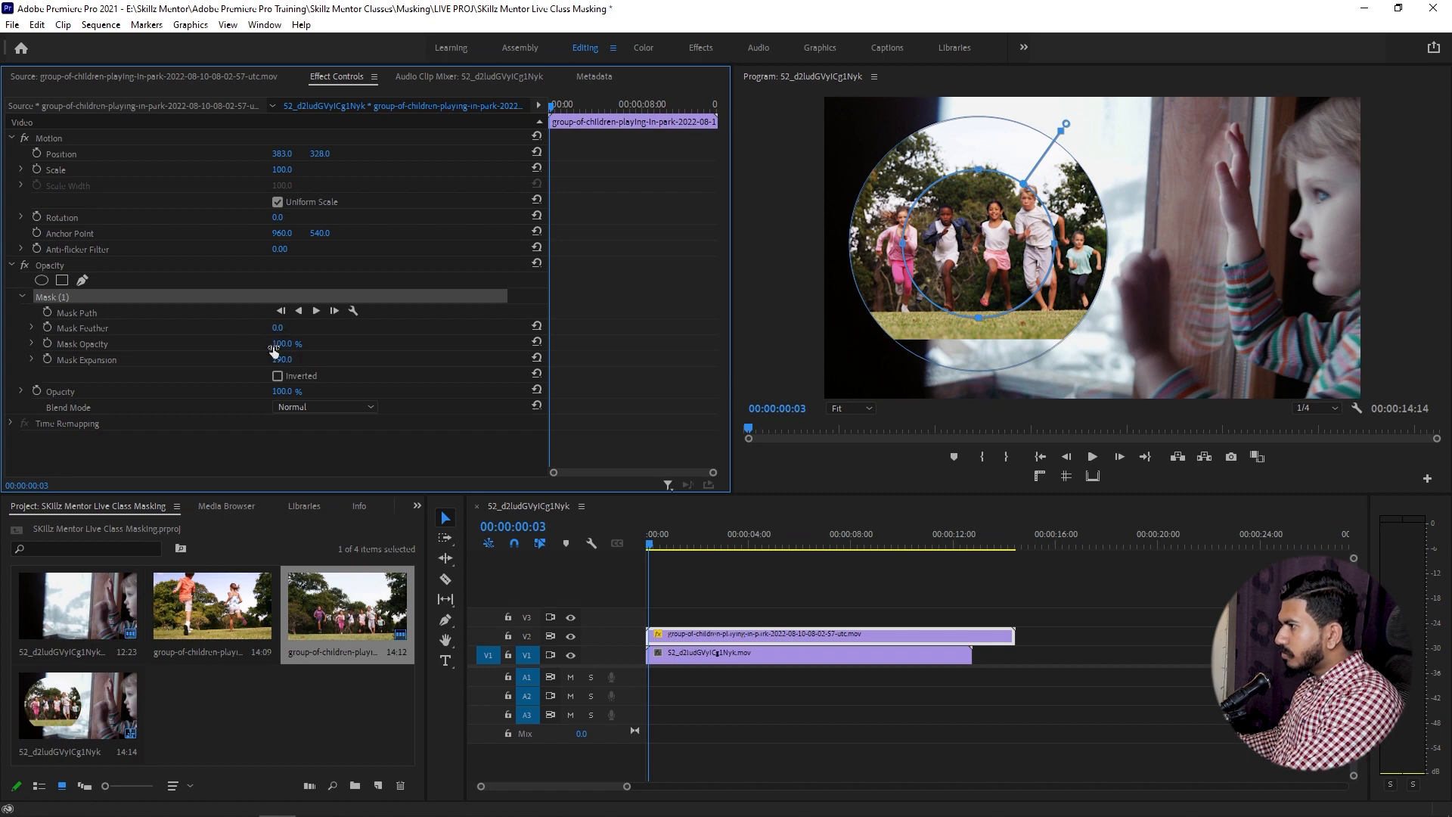
drag(277, 328, 506, 405)
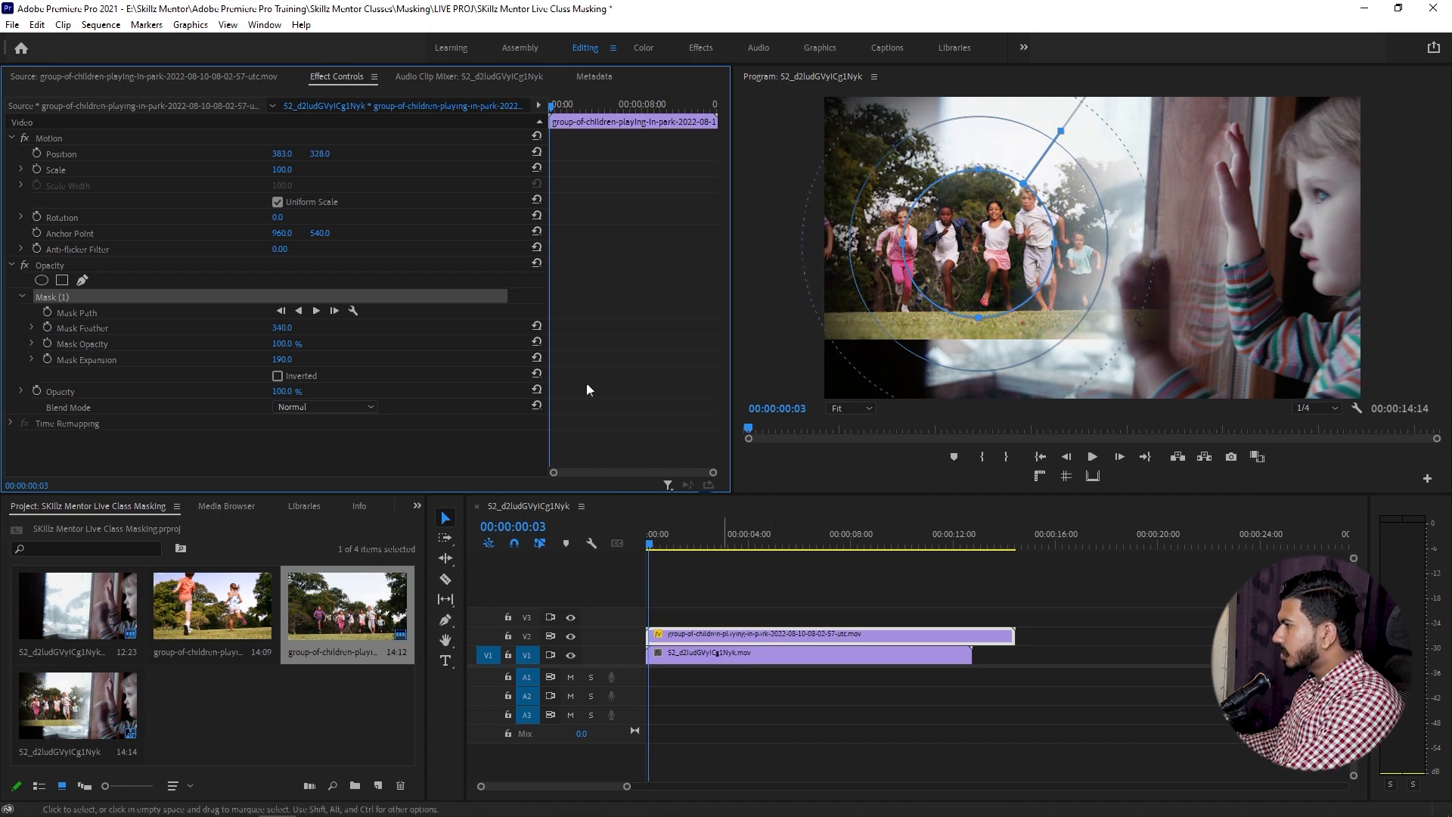
click(773, 233)
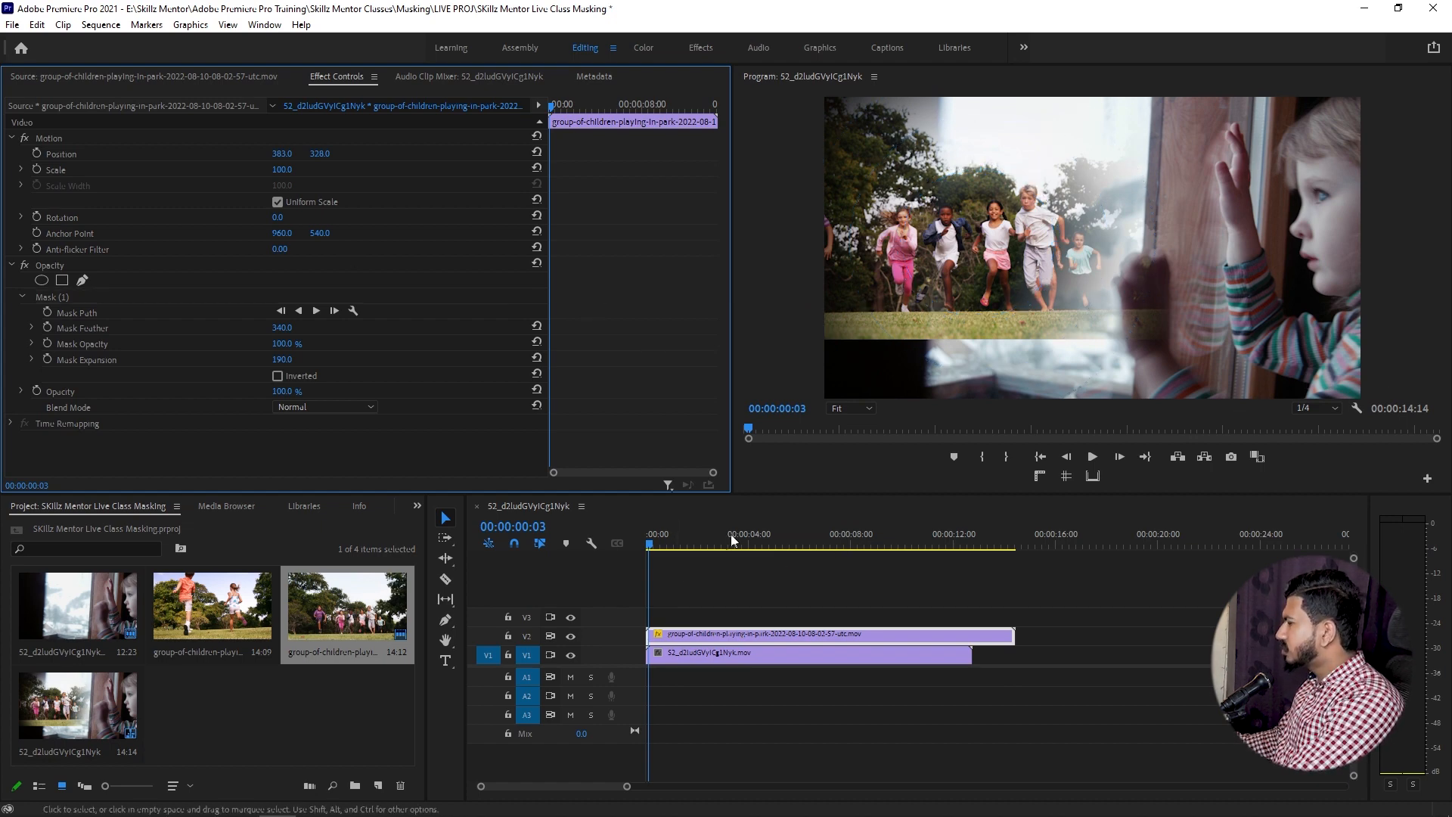
Step: Play the sequence from the start to review the feathered blend, and return the playhead to the beginning
drag(696, 544, 528, 546)
key(space)
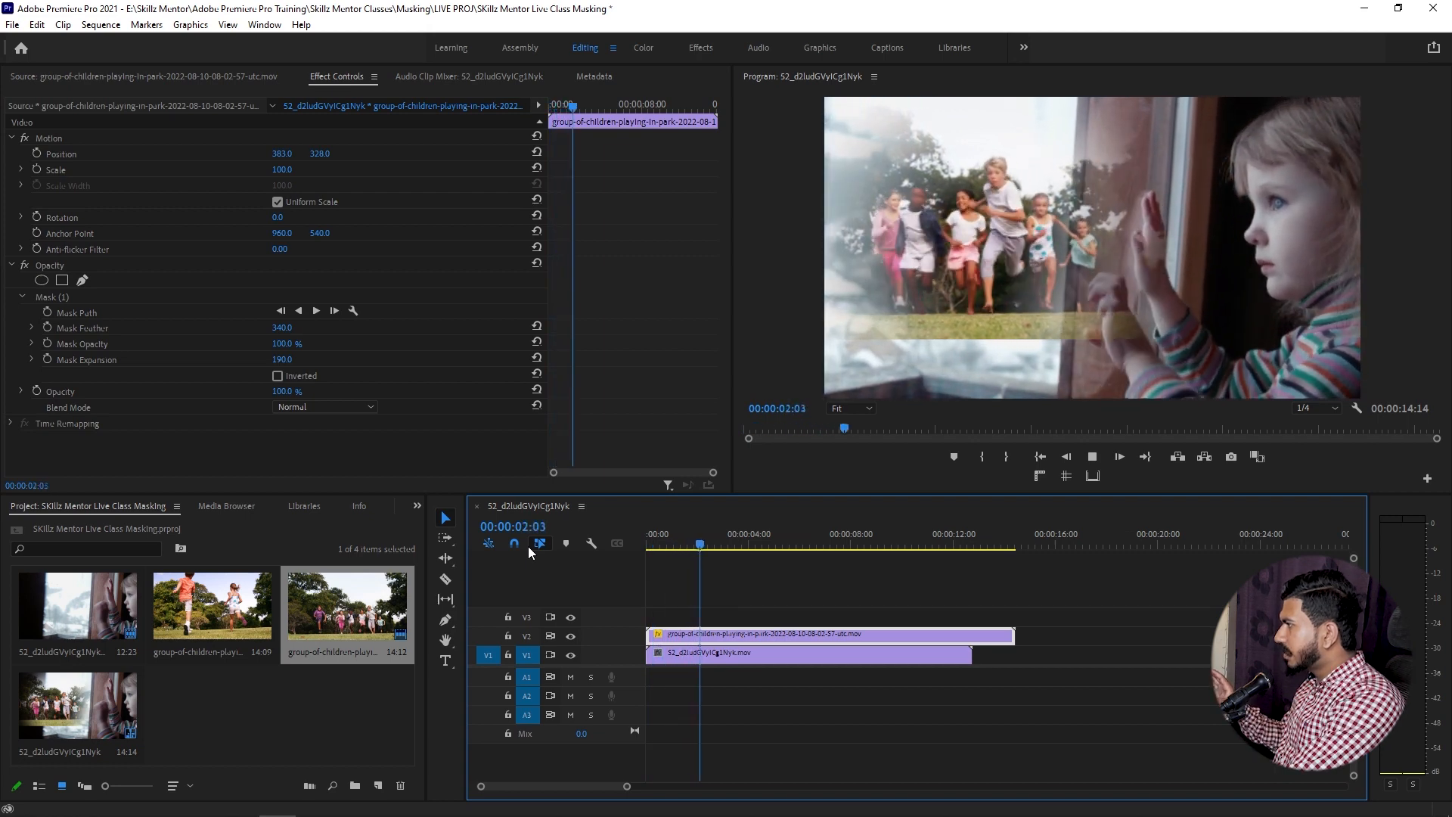
key(space)
key(space)
key(space)
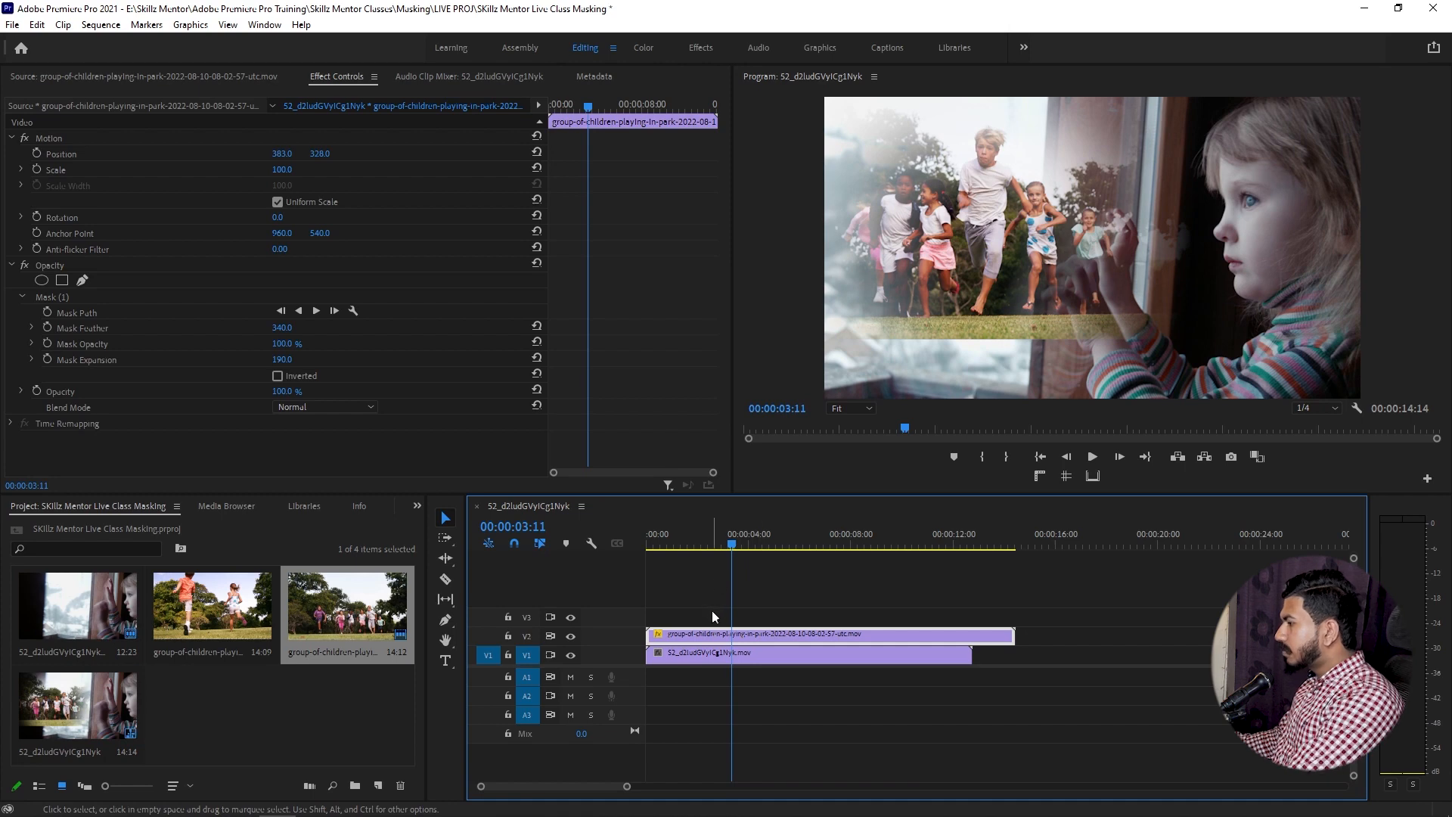
key(Home)
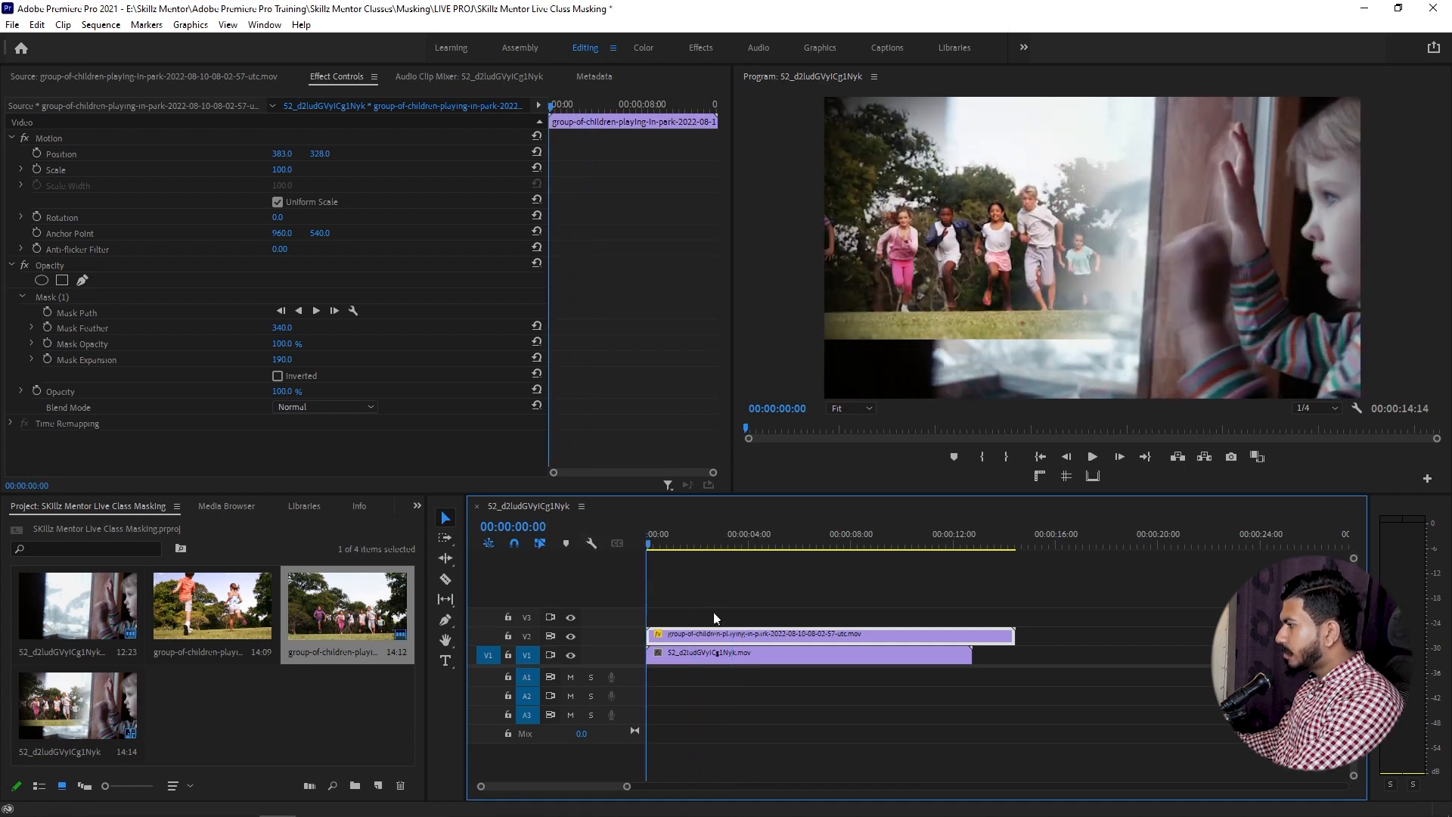
Step: Set the first mask's feather to 0 and expansion to 14, and move it over the two leftmost children
click(76, 299)
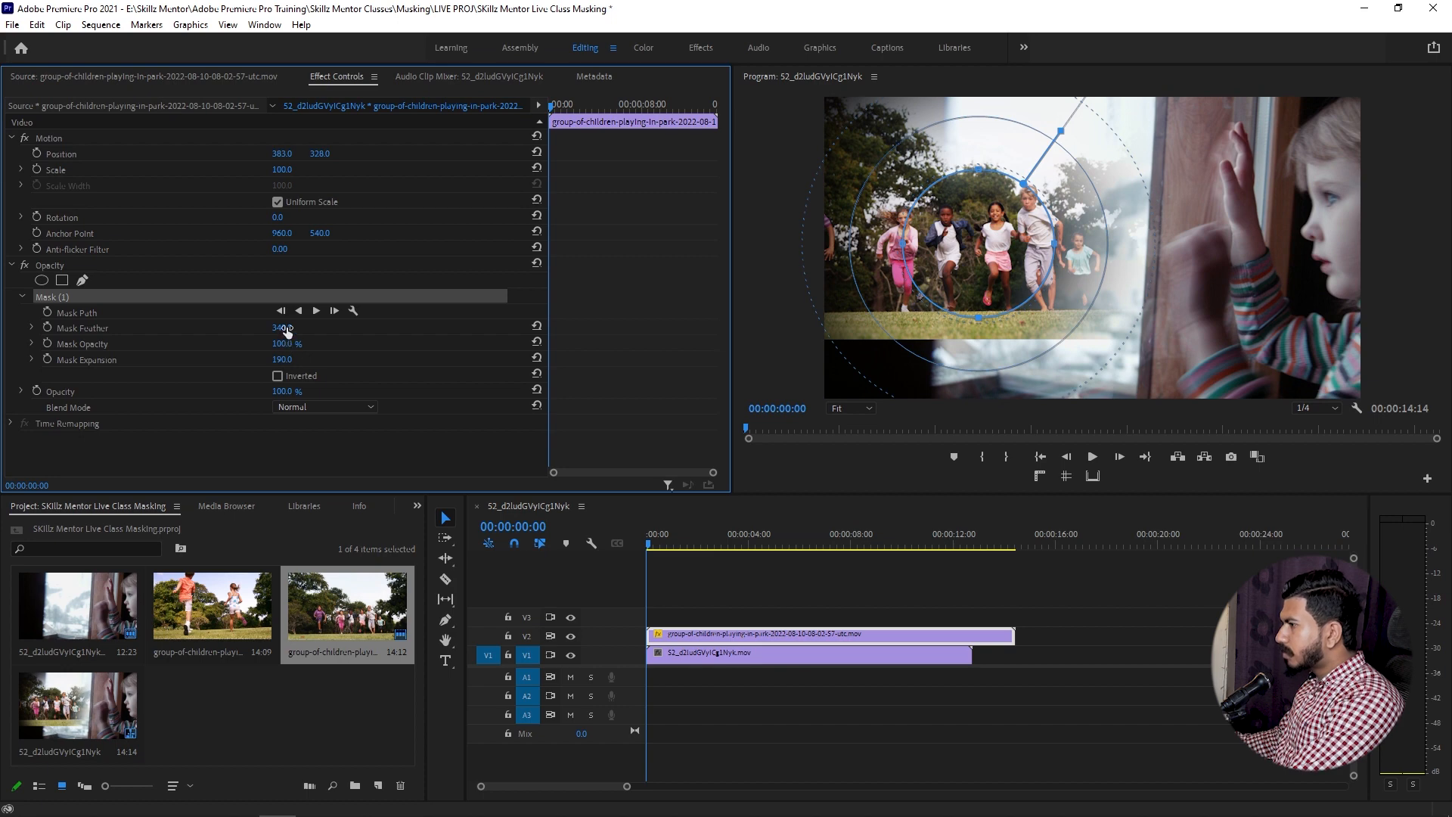
drag(282, 327, 53, 328)
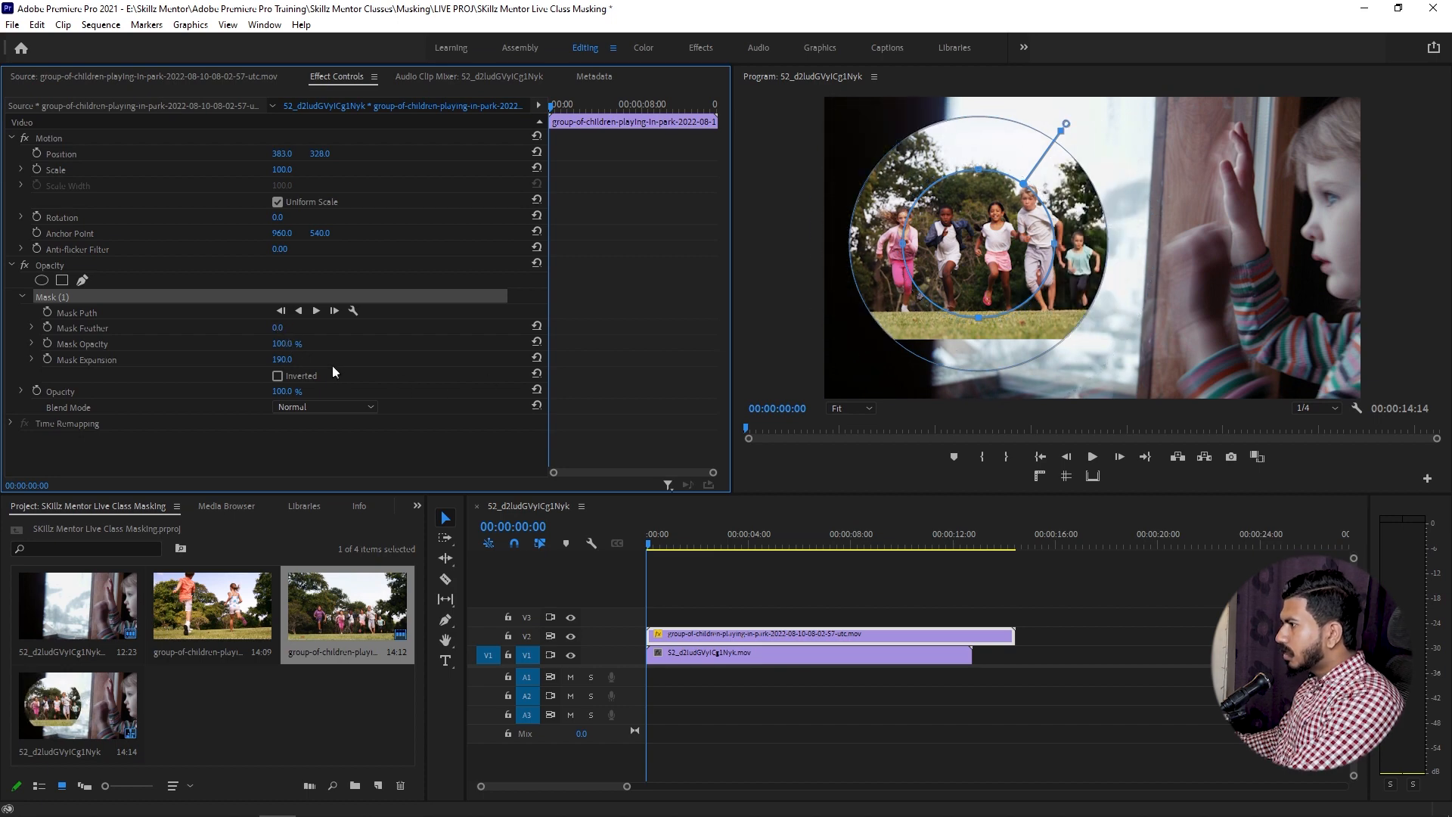
drag(281, 359, 129, 359)
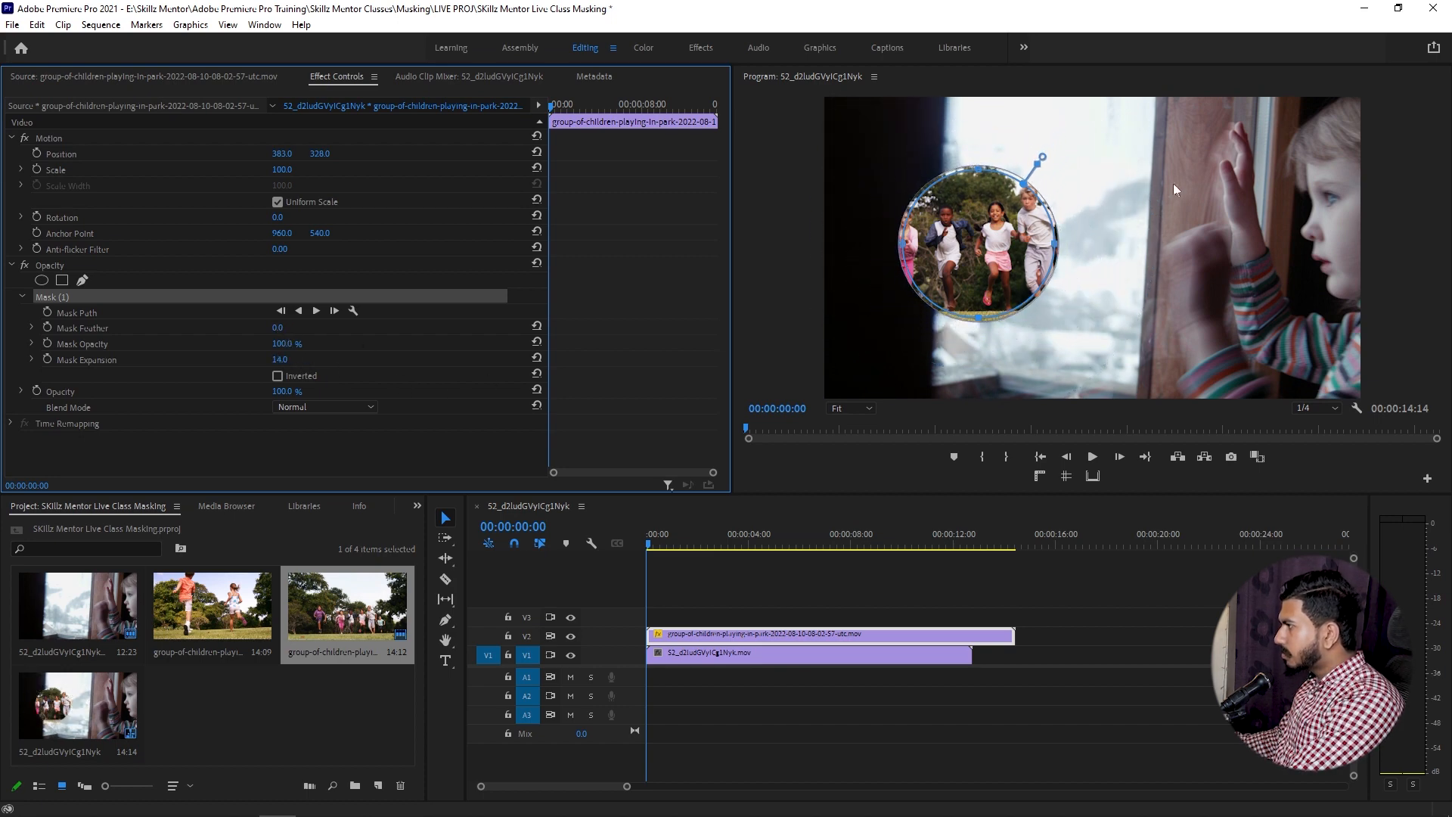
drag(991, 223, 930, 234)
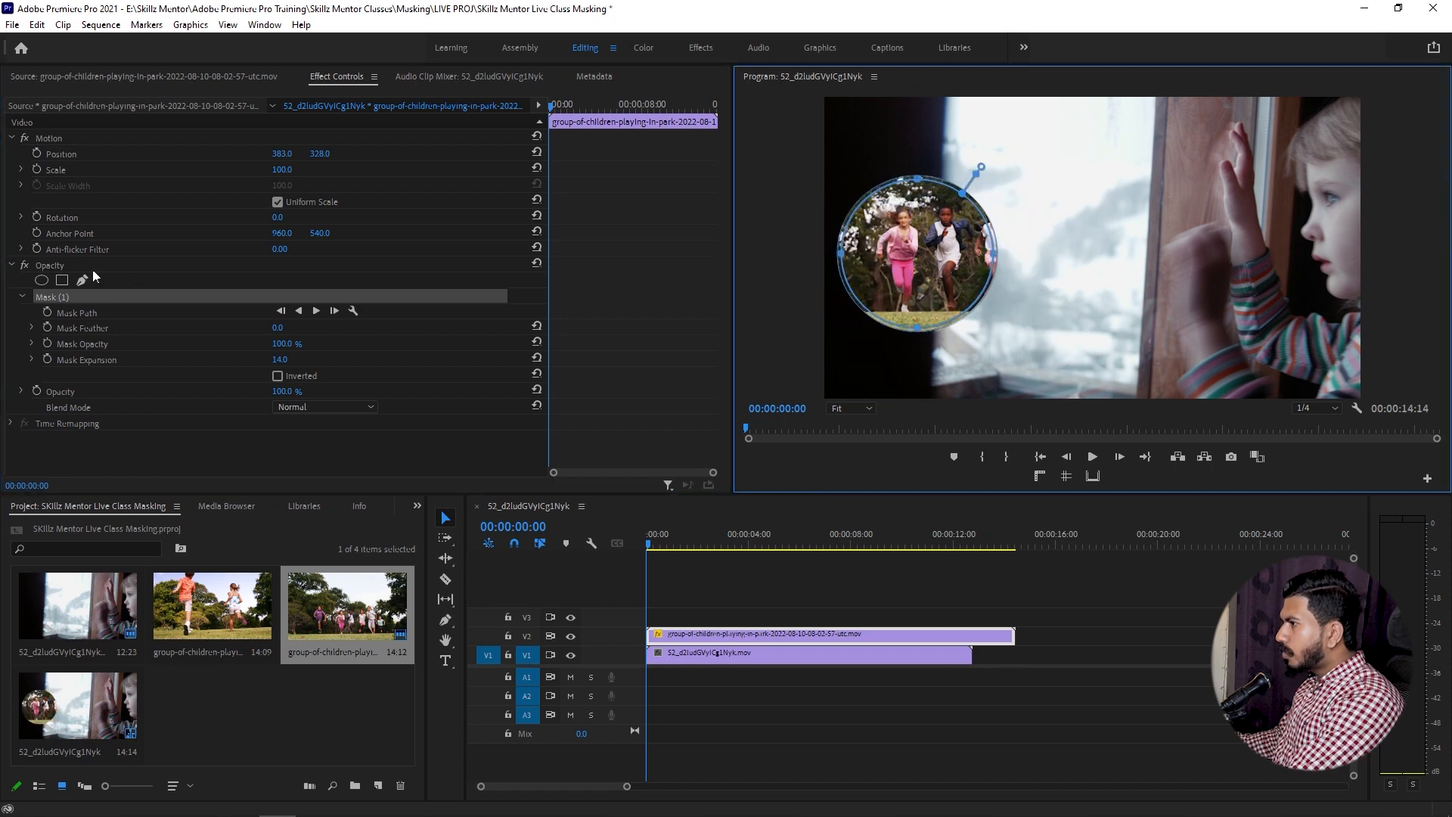
Step: Add a second elliptical opacity mask to the park clip, beside the first one, and reselect the first mask
click(44, 280)
drag(965, 156, 1115, 259)
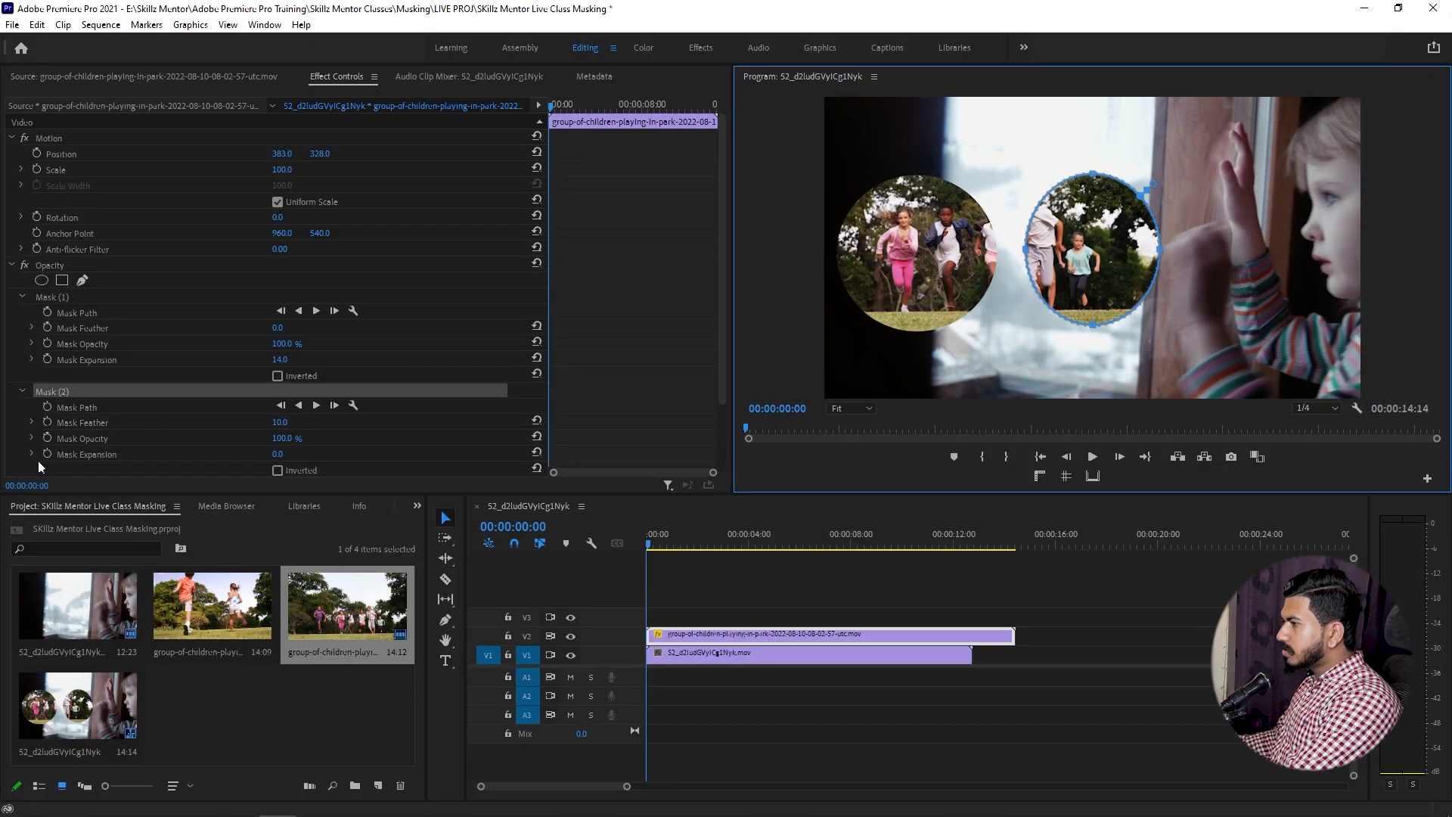
click(74, 297)
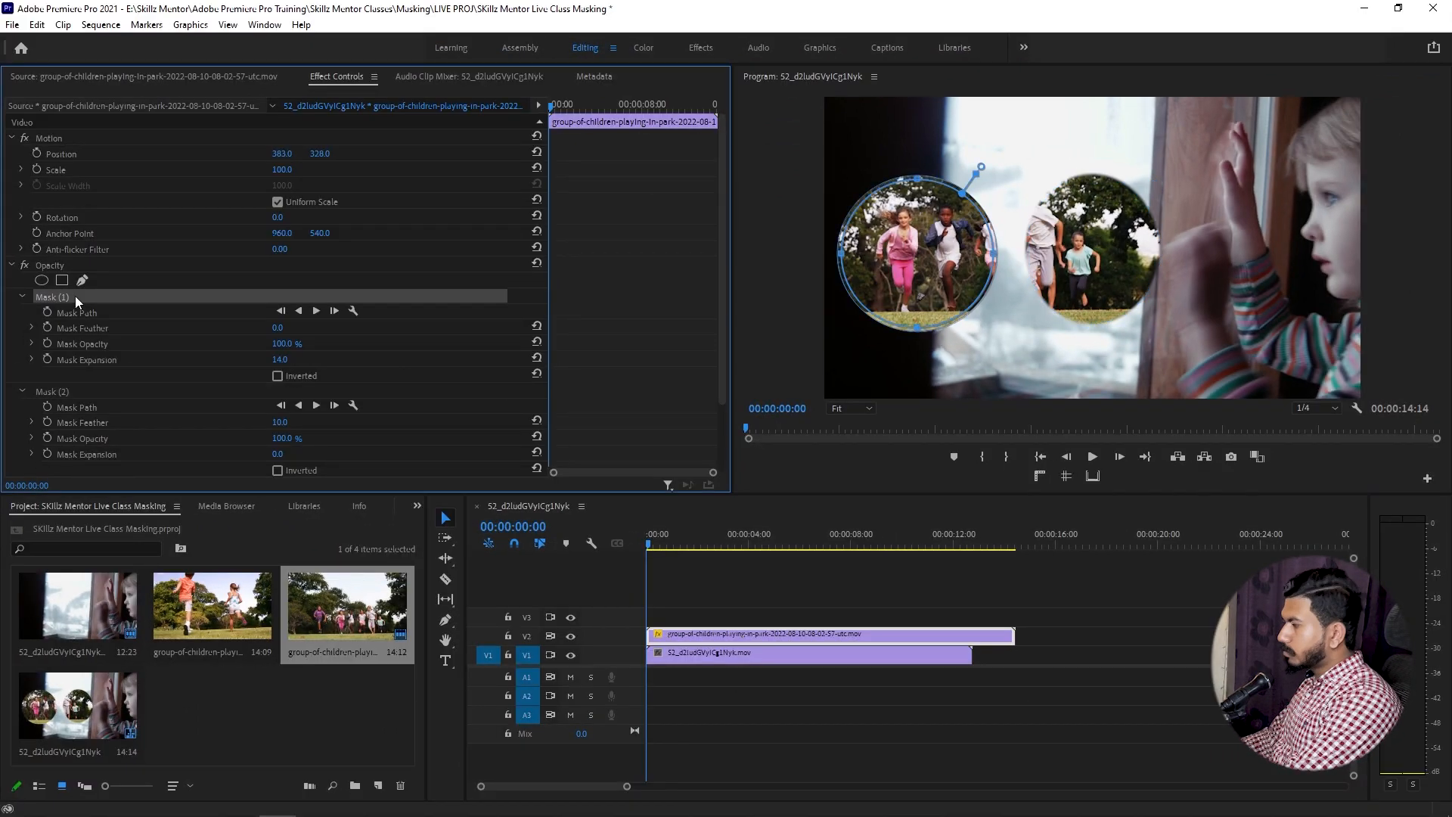
Step: Delete both elliptical opacity masks from the park clip
key(Delete)
click(75, 297)
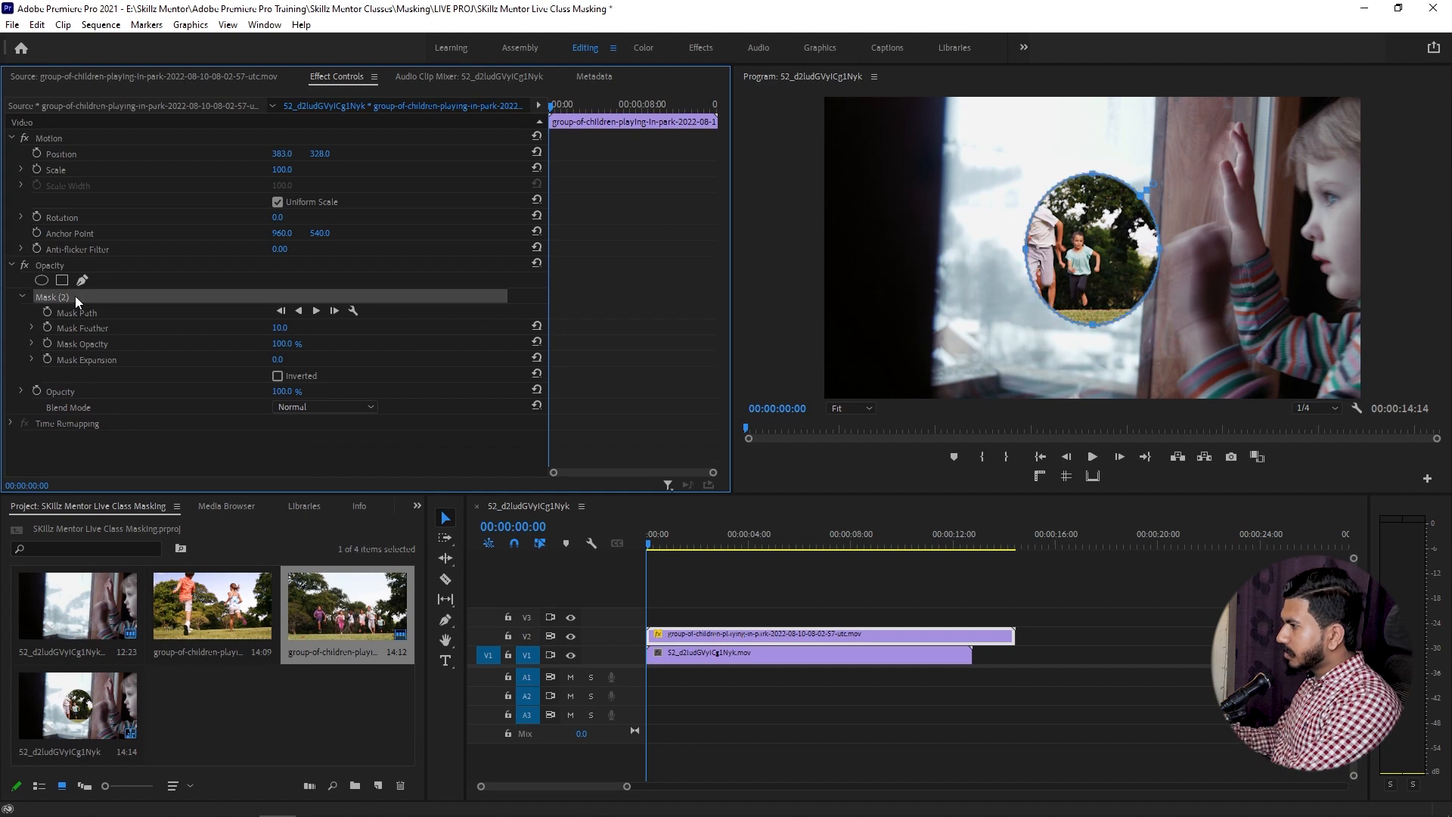
key(Delete)
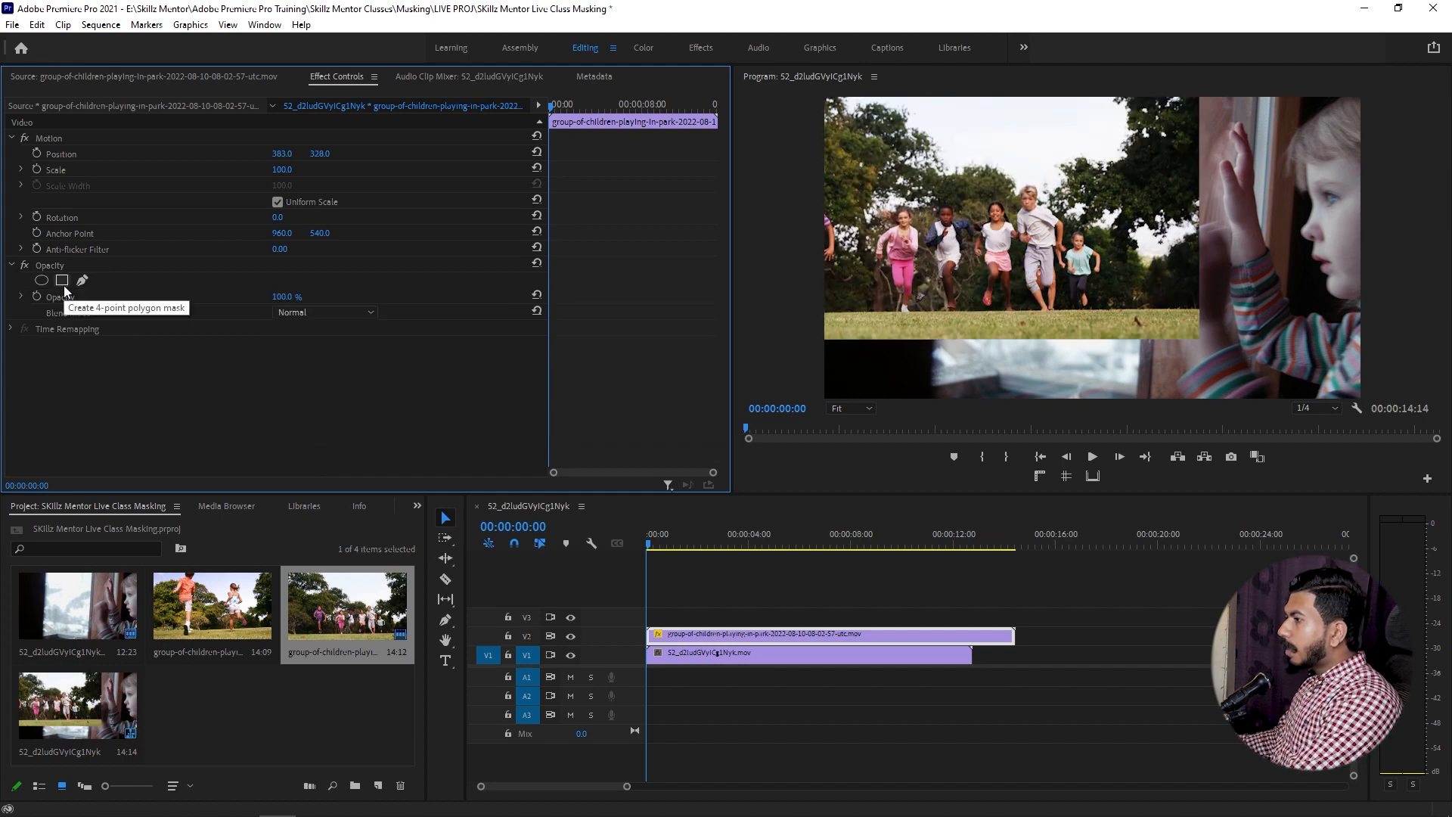
Step: Try a four-point polygon opacity mask over the children with feather 0 and expansion 84.9, and delete it
click(63, 284)
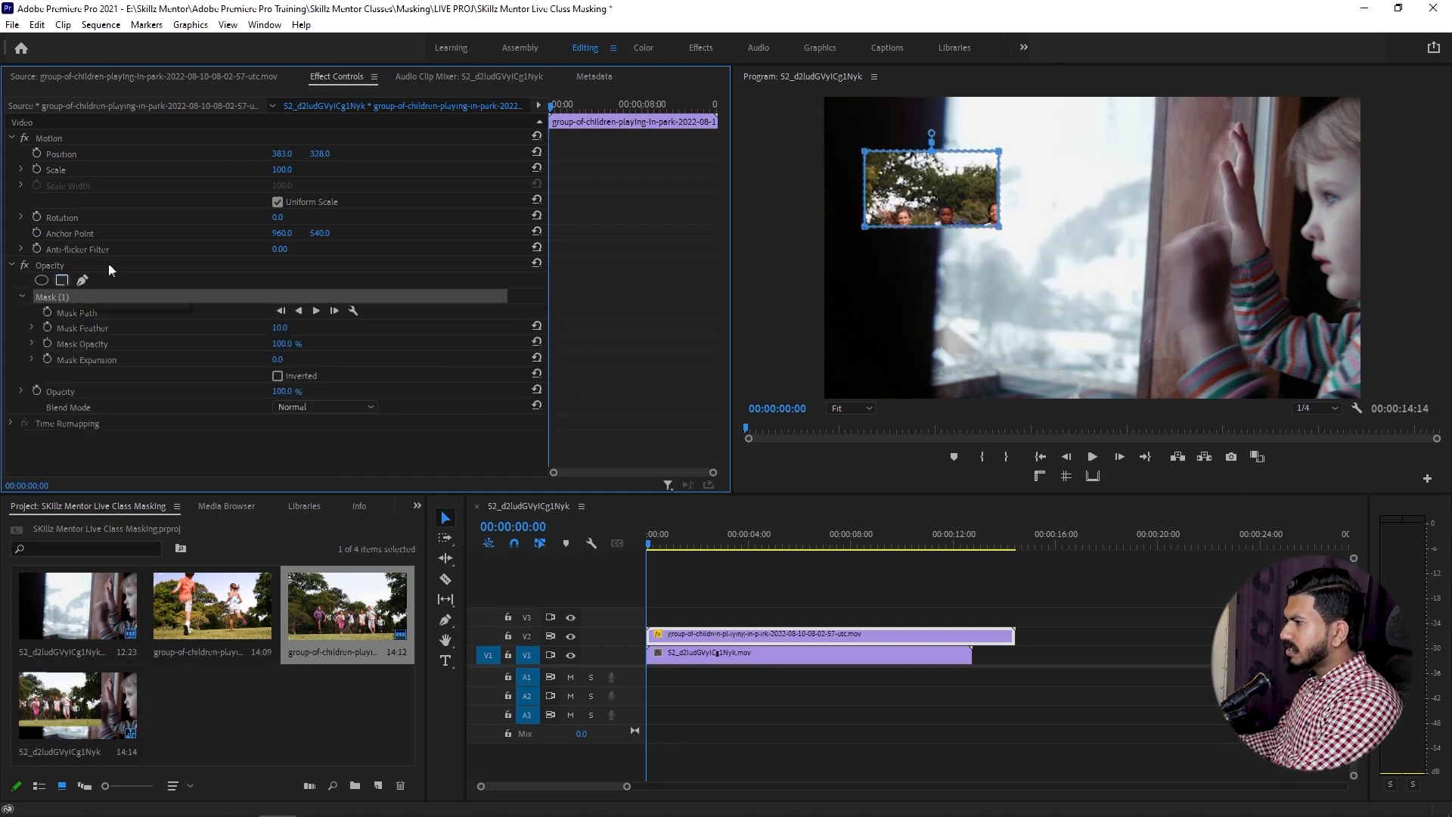
drag(281, 361, 457, 361)
mouse_move(282, 330)
mouse_down()
mouse_move(267, 330)
mouse_move(497, 328)
mouse_move(257, 328)
mouse_up()
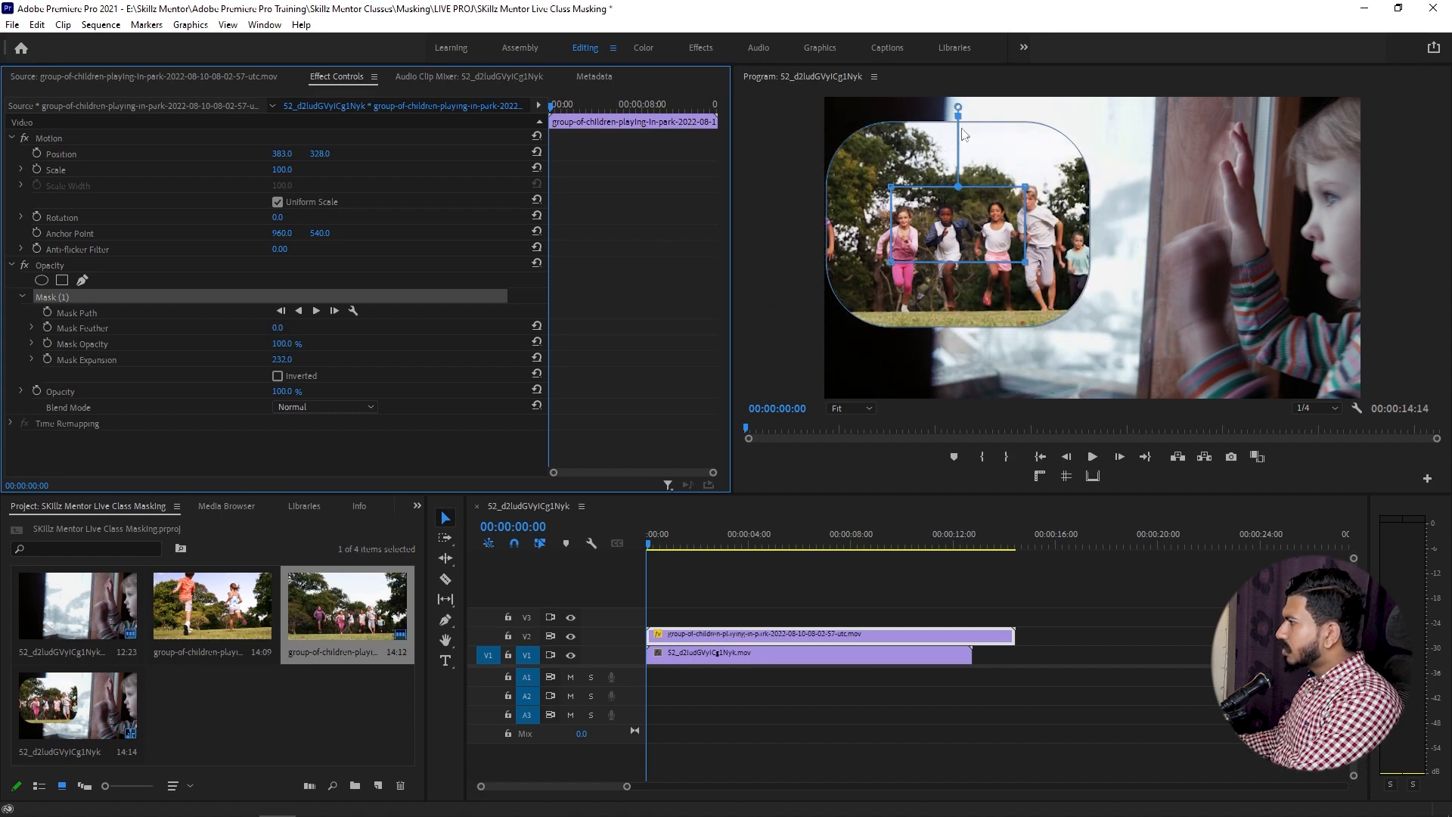
drag(959, 117, 960, 138)
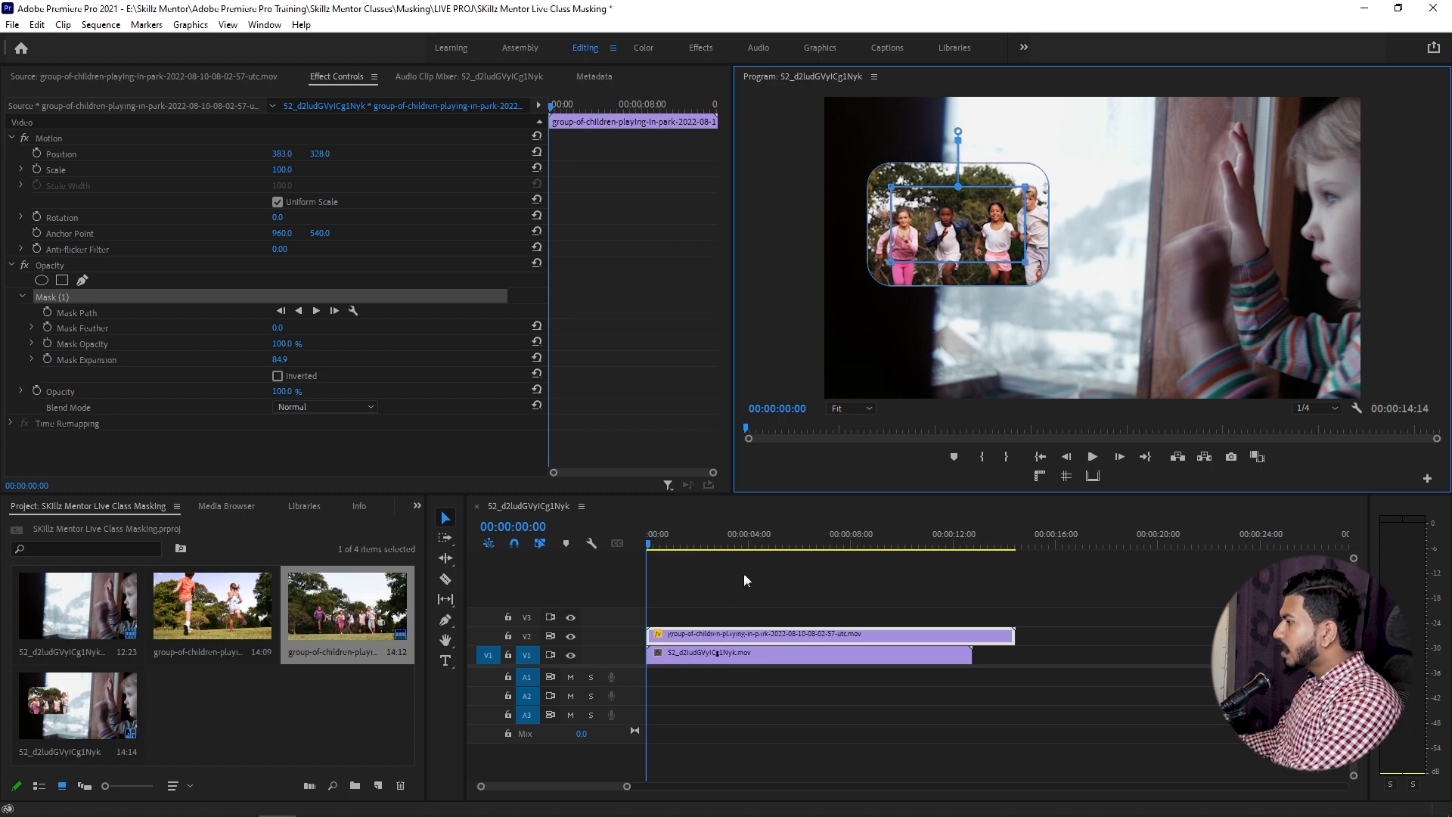
click(94, 298)
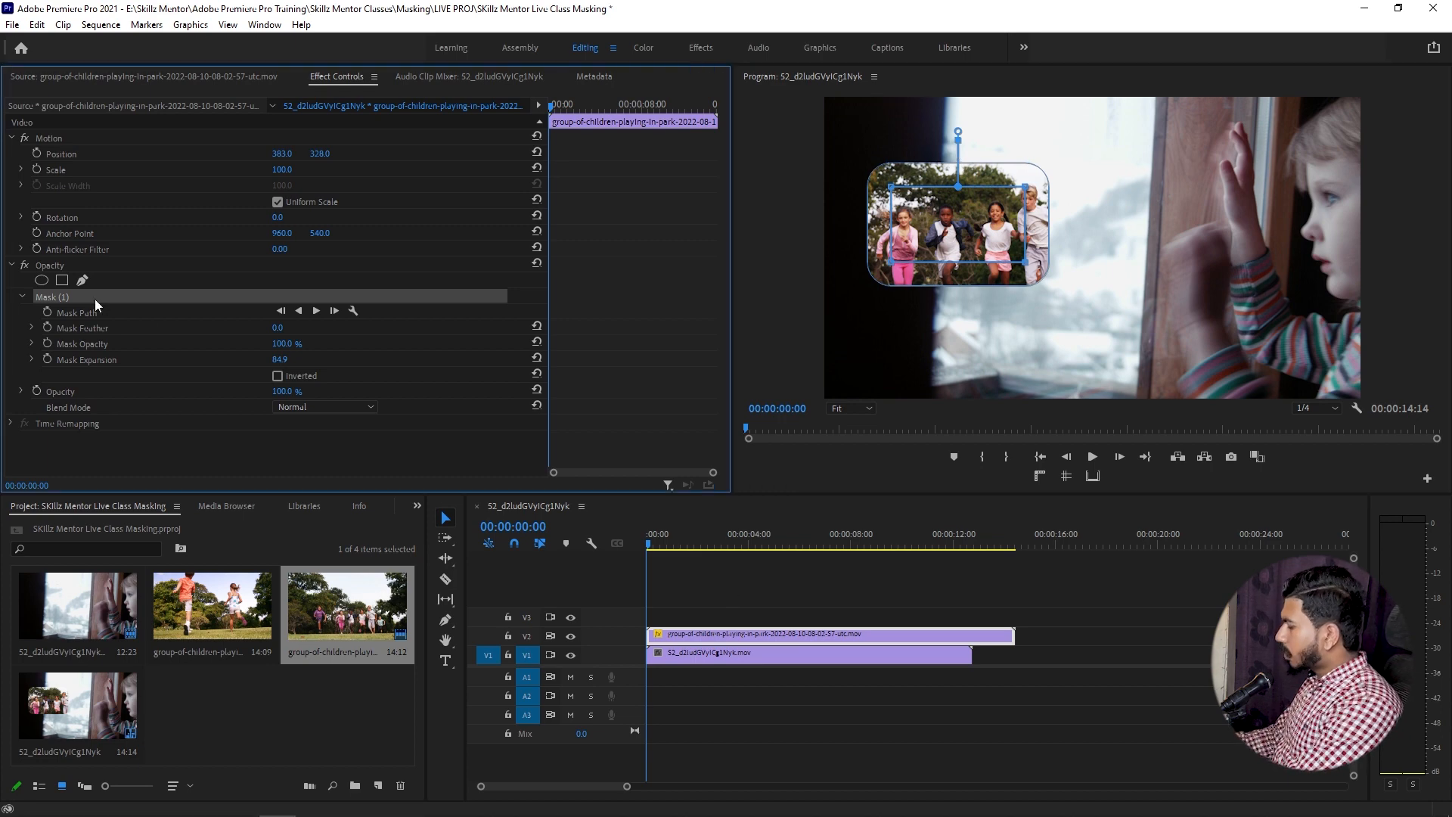
key(Delete)
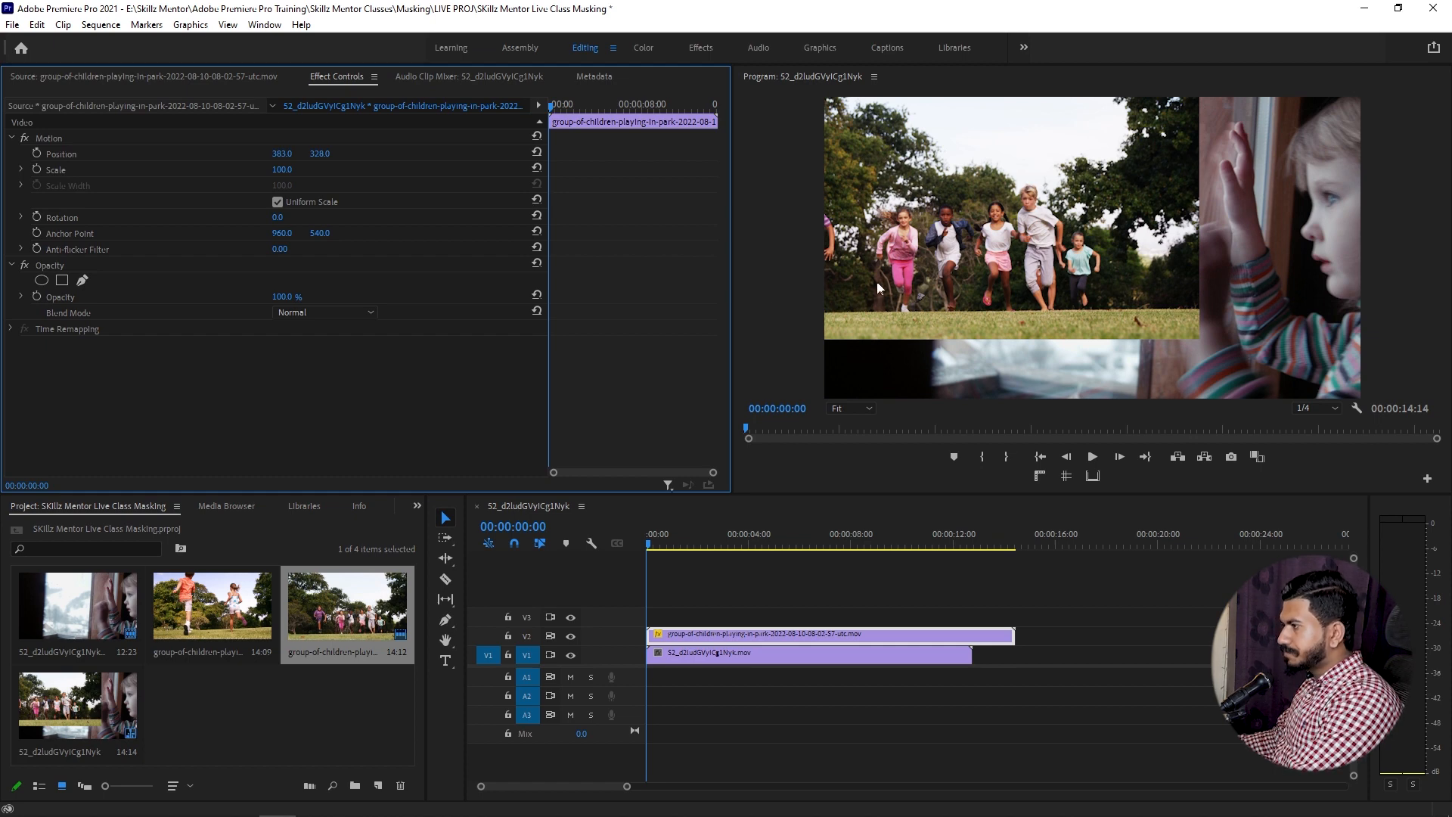
Step: Draw a closed freeform opacity mask with the Pen tool around the leftmost full-length girl, dressed in pink, in the park clip
click(83, 280)
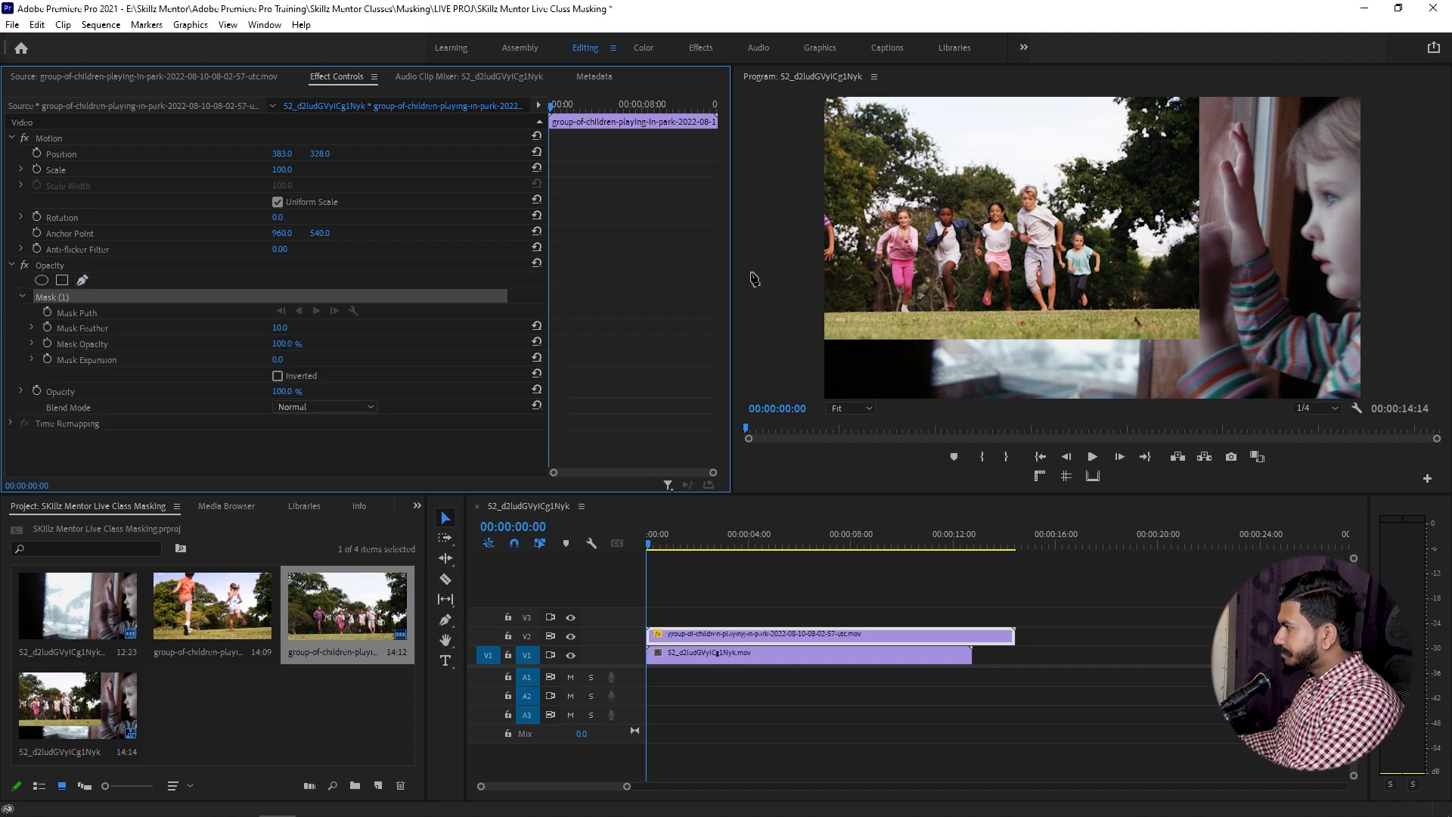
click(886, 204)
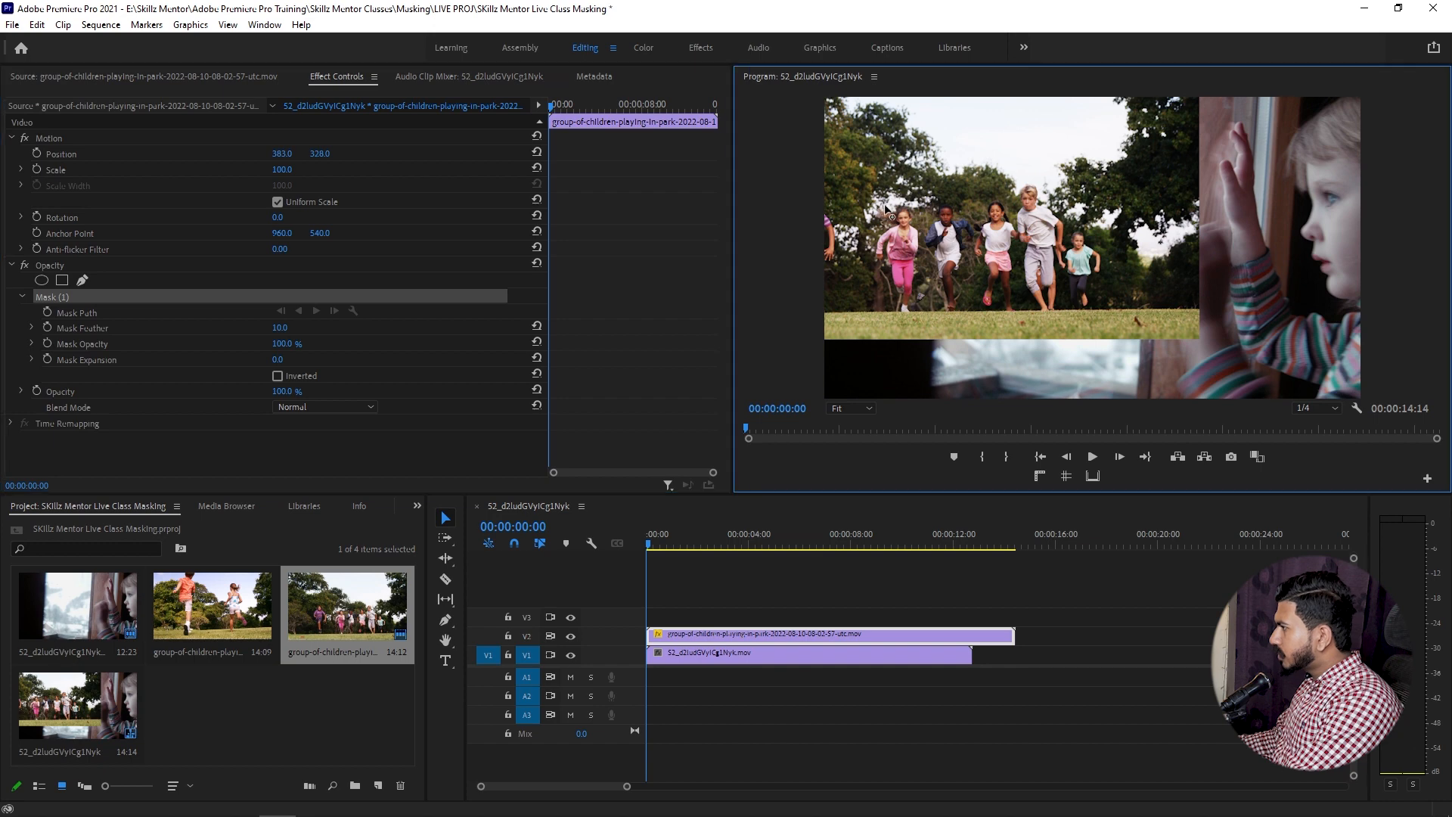
click(869, 251)
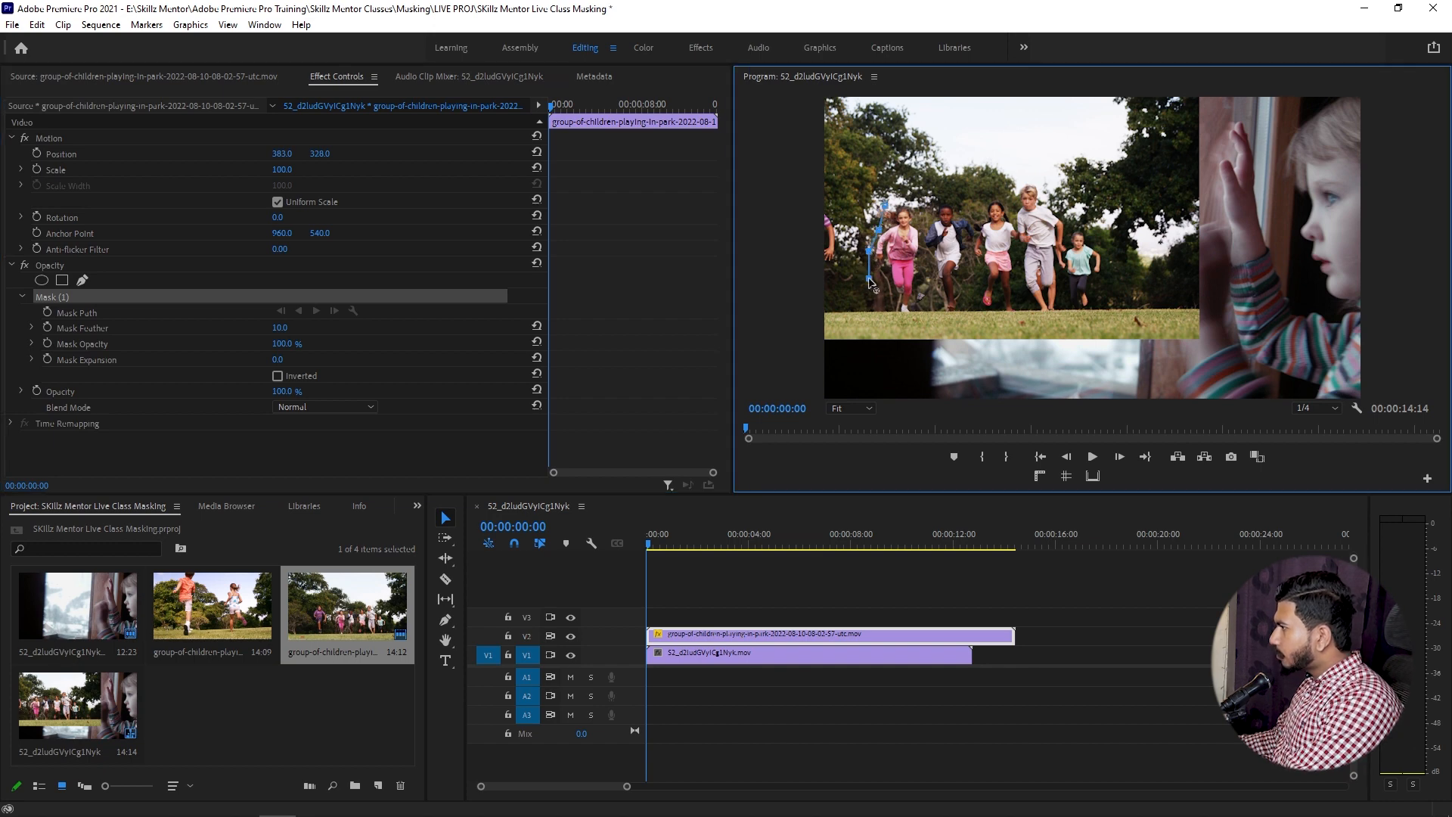
mouse_move(870, 281)
mouse_down()
mouse_move(879, 300)
mouse_move(853, 297)
mouse_up()
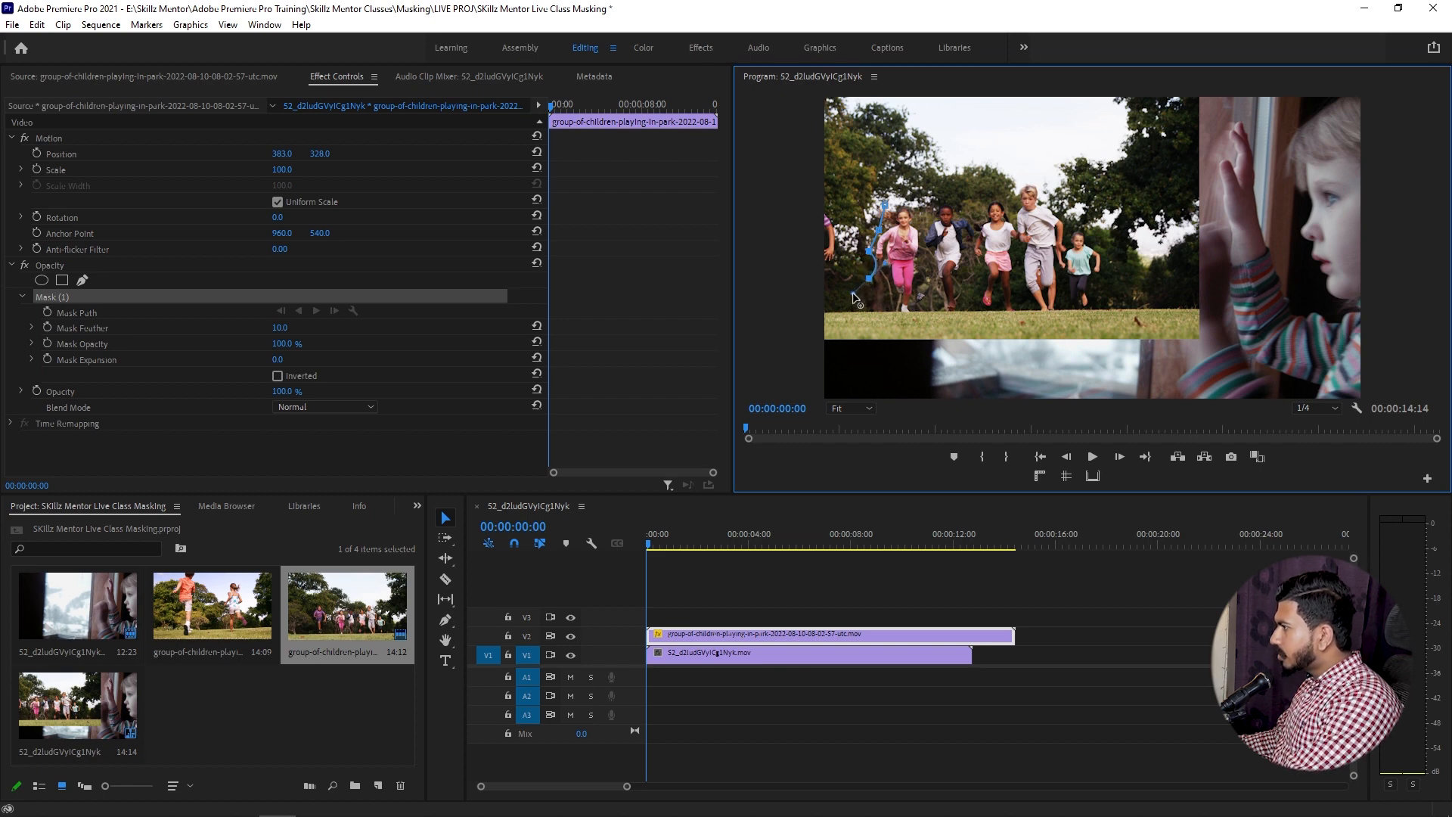
click(893, 315)
click(922, 323)
click(930, 291)
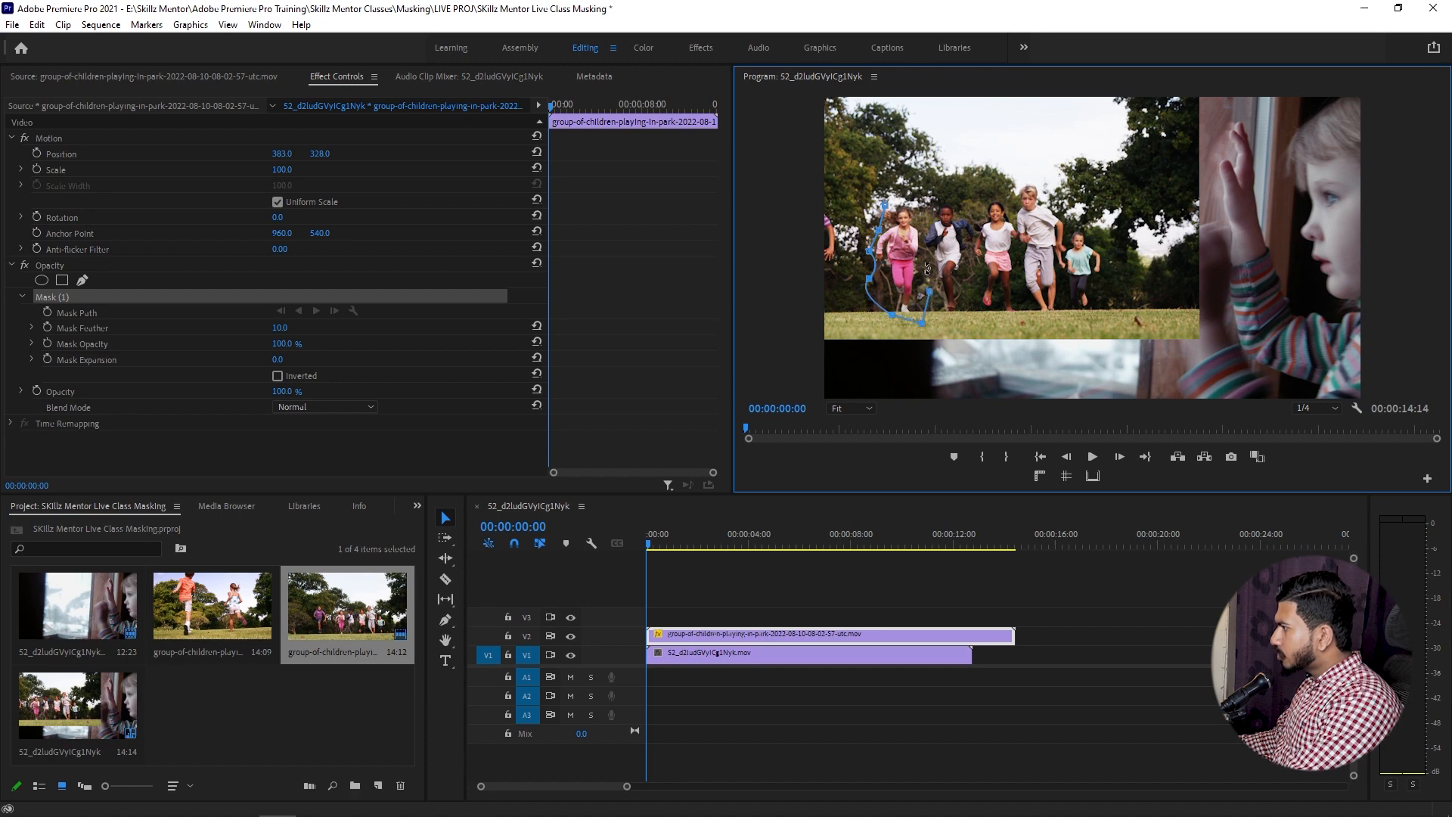
click(926, 258)
click(927, 221)
click(920, 200)
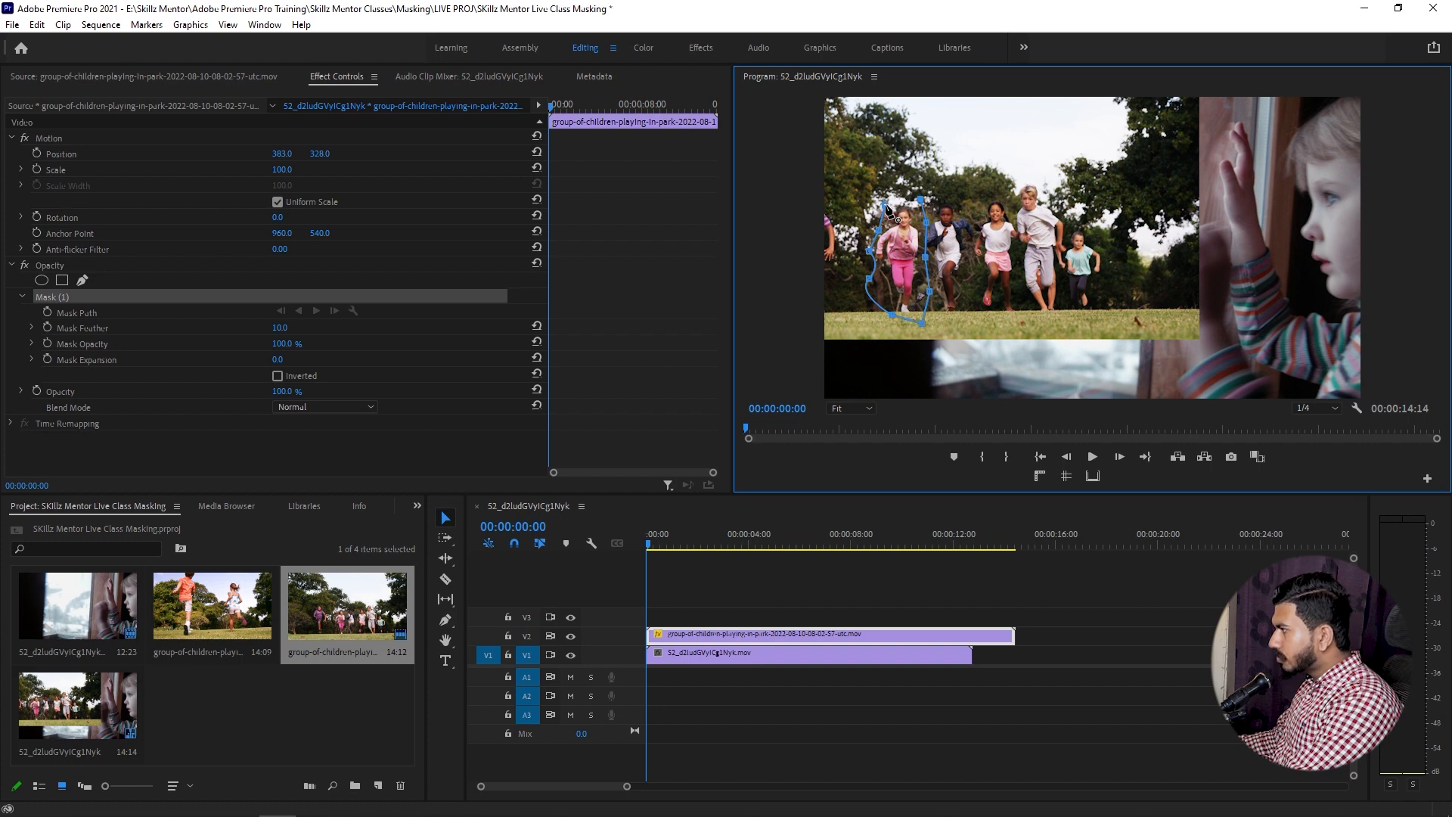
click(886, 204)
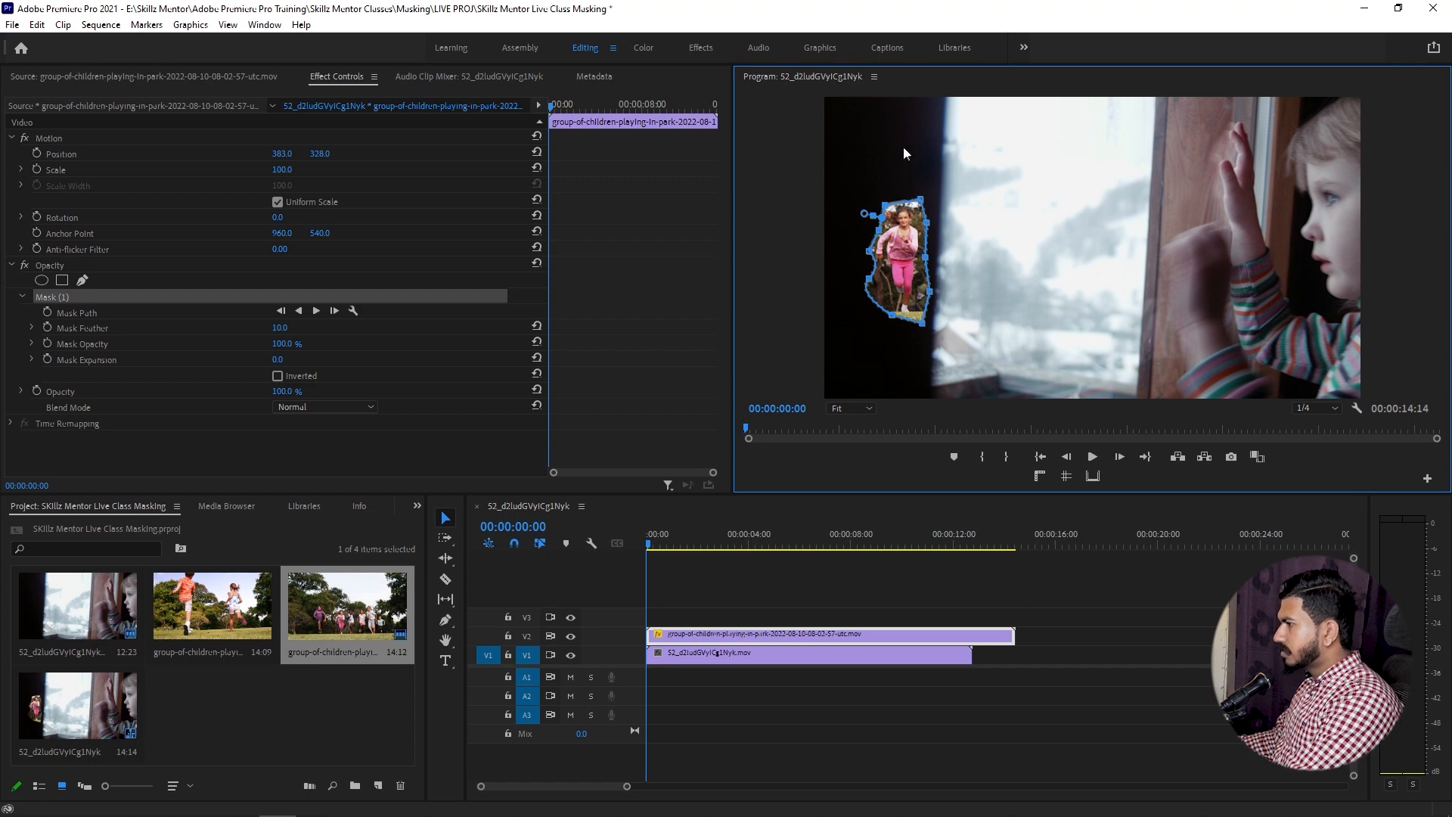
Step: Set the freeform mask's feather to 27 and expansion to 36, and play the sequence to review the masked girl
drag(279, 328, 306, 359)
click(589, 551)
click(752, 580)
key(space)
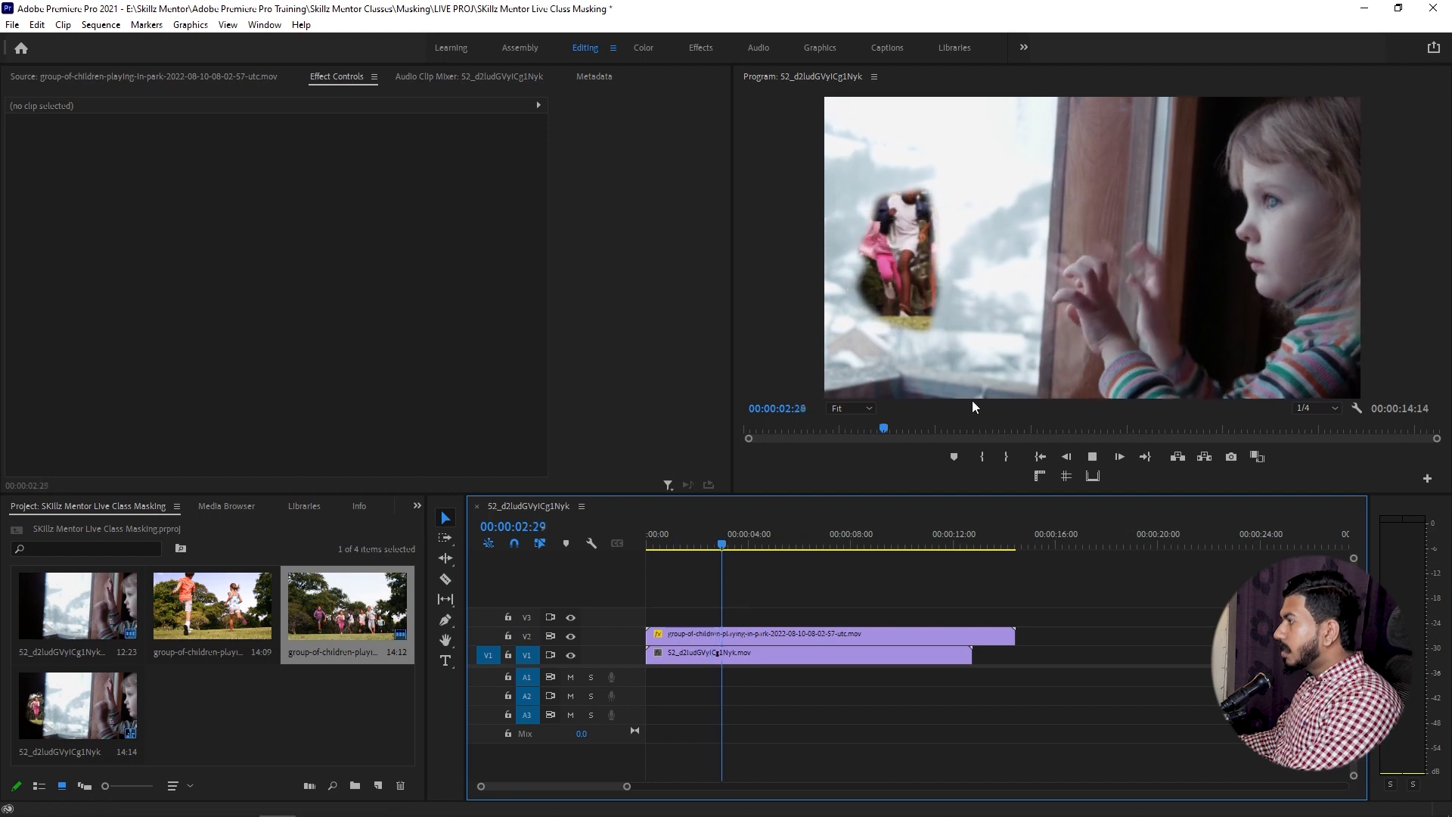
key(space)
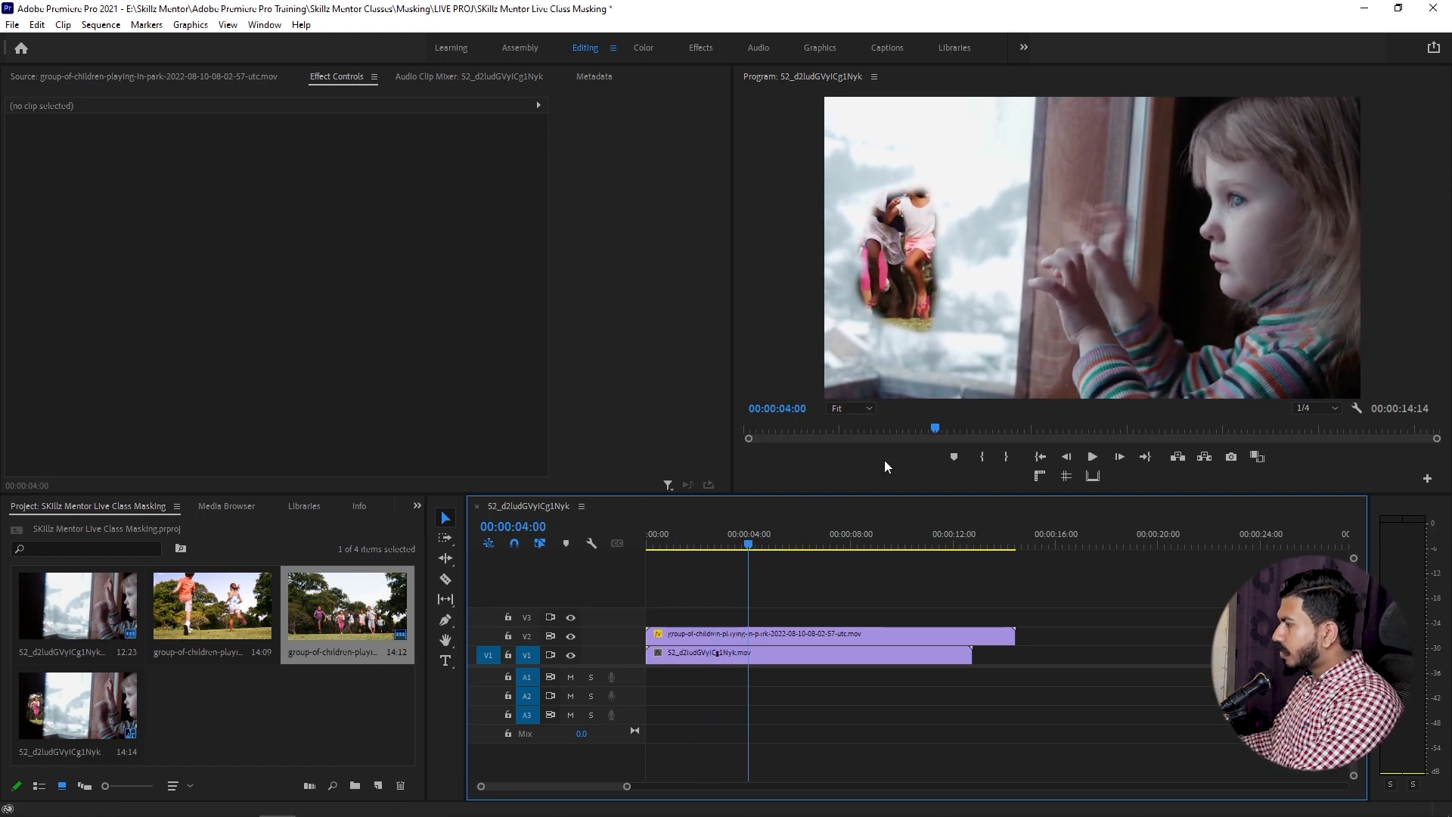
Step: Trim the end of the park clip back to about 00:00:01:13, and return the playhead to the sequence start
drag(744, 534, 584, 559)
click(685, 634)
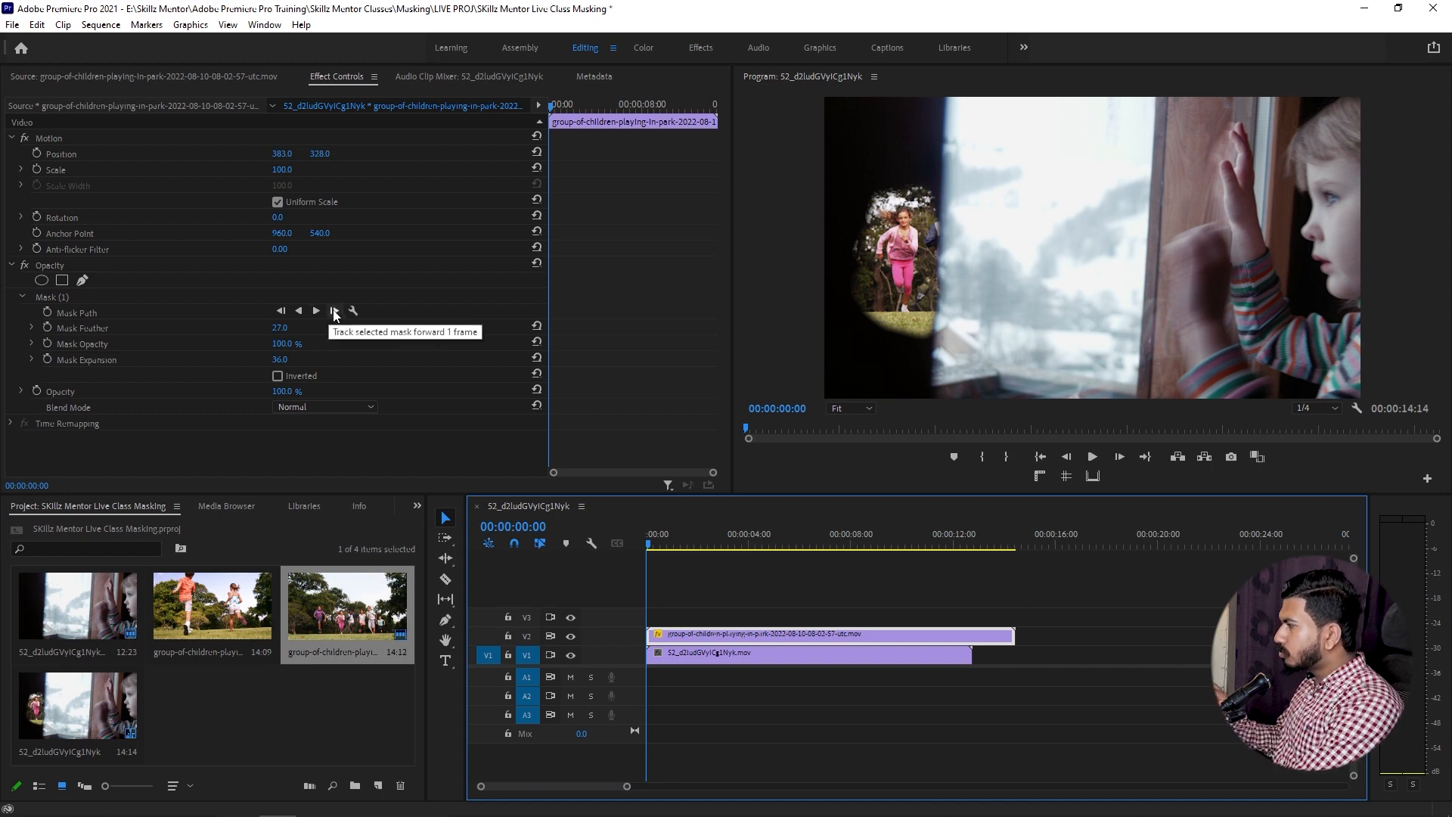
mouse_move(680, 546)
mouse_down()
mouse_move(713, 540)
mouse_move(666, 540)
mouse_move(686, 540)
mouse_up()
drag(1014, 635, 740, 642)
drag(692, 645, 681, 643)
key(Home)
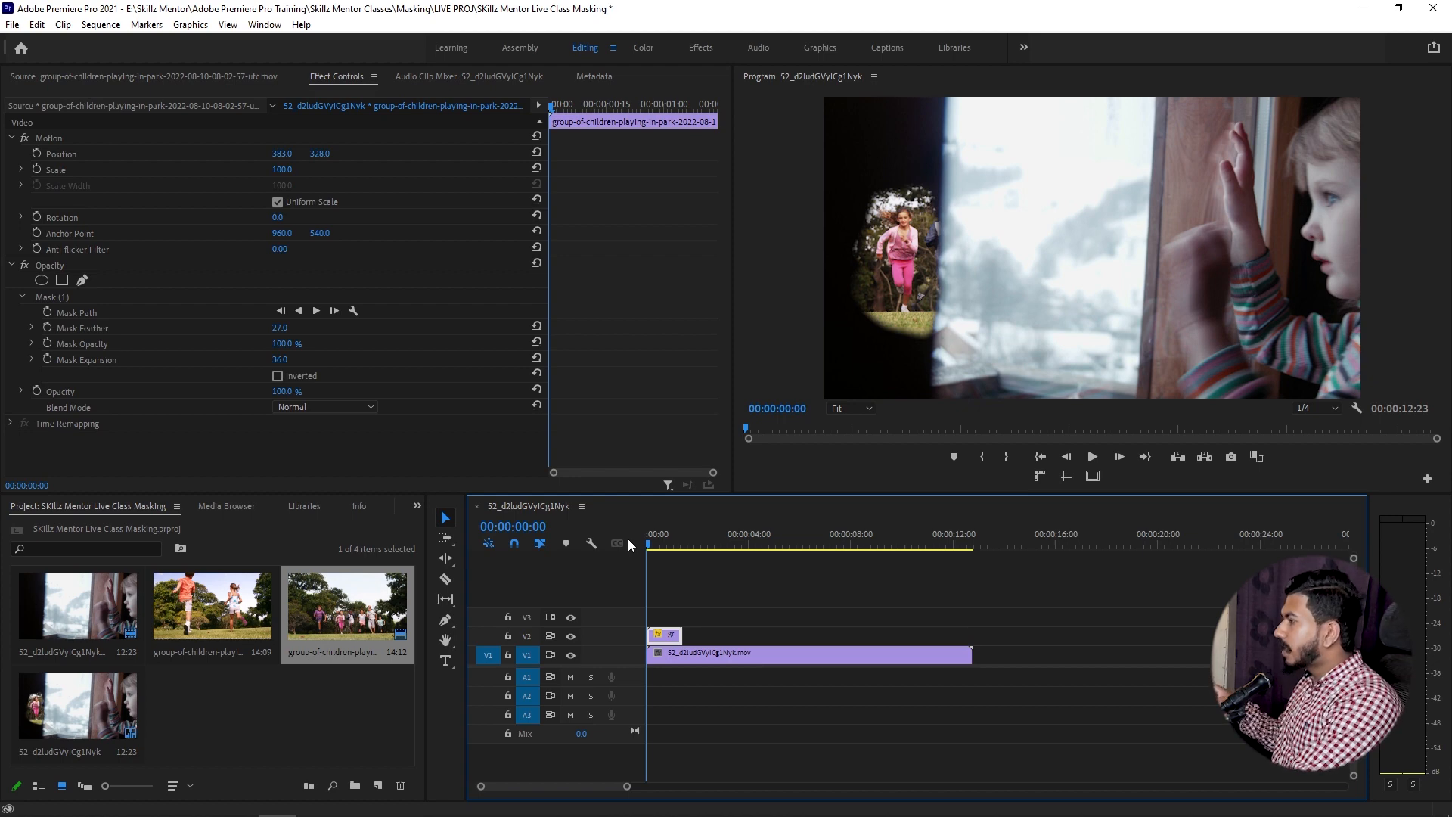
Step: Track the mask path forward through the shortened park clip, and play back the tracked section from the start
click(317, 311)
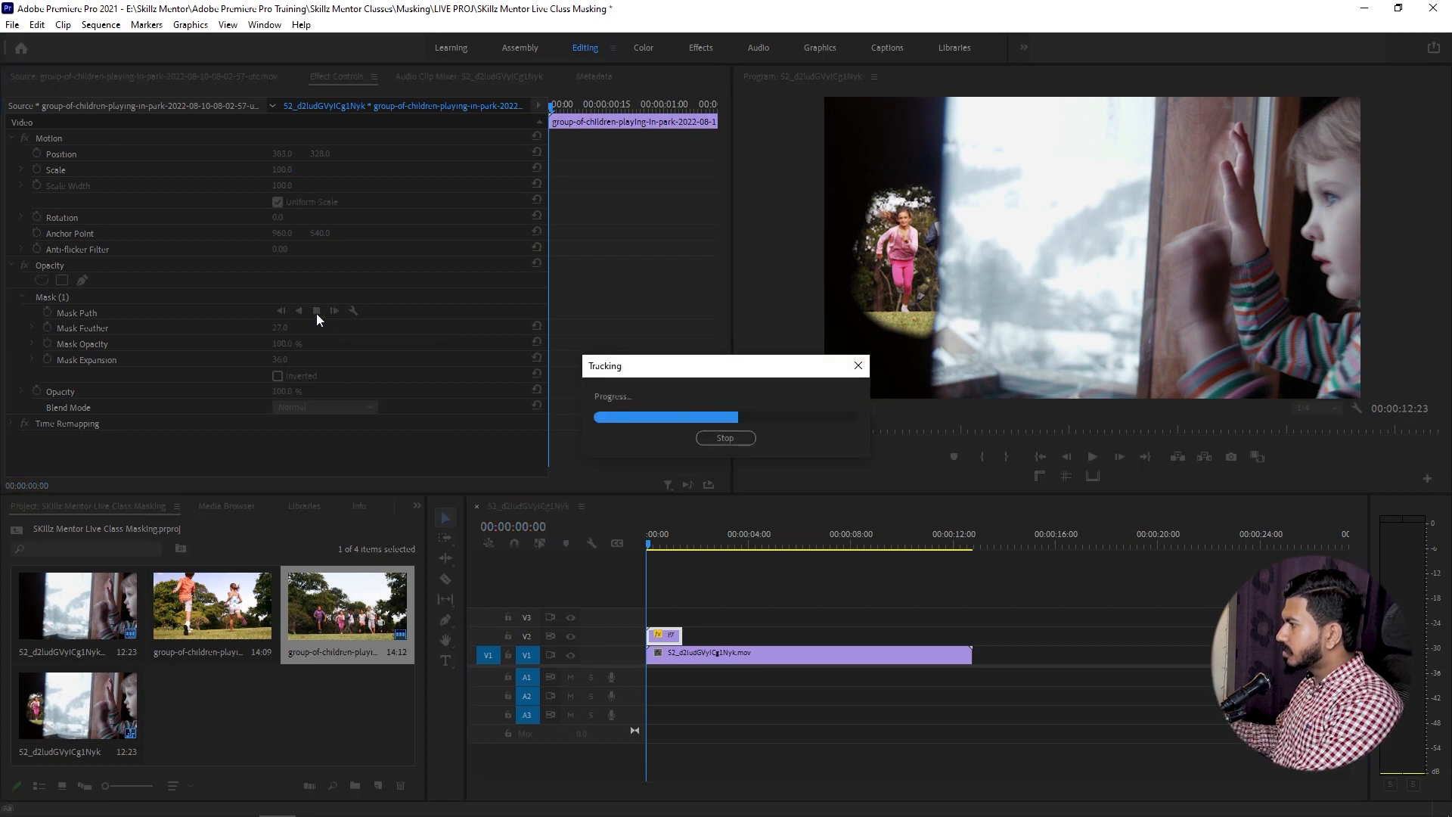
key(space)
click(660, 539)
key(space)
key(space)
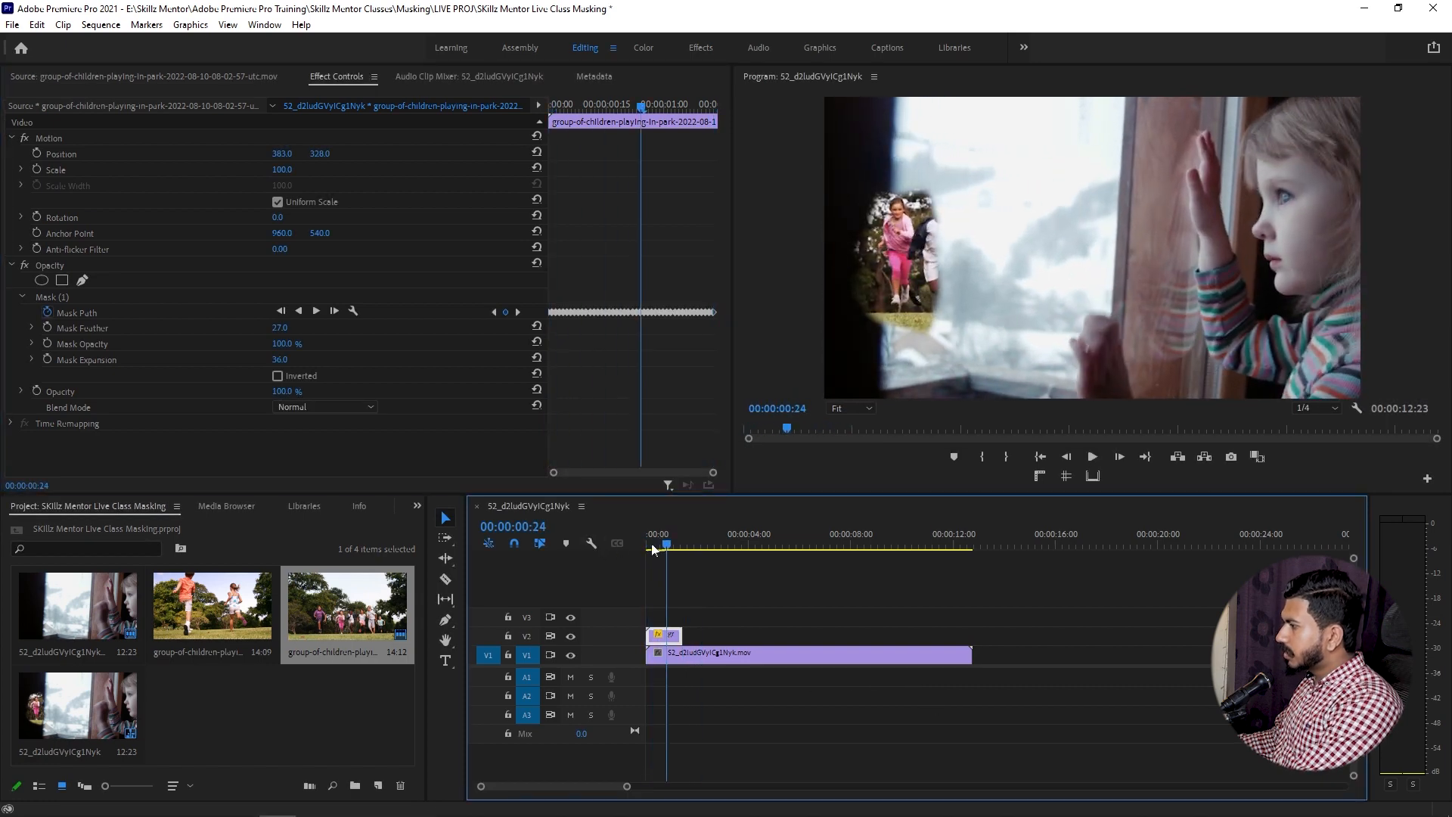
drag(672, 538, 605, 550)
key(space)
key(space)
Step: Extend the park clip to about 5 seconds, and track the mask forward from 00:00:01:13 to its end
drag(681, 633, 777, 634)
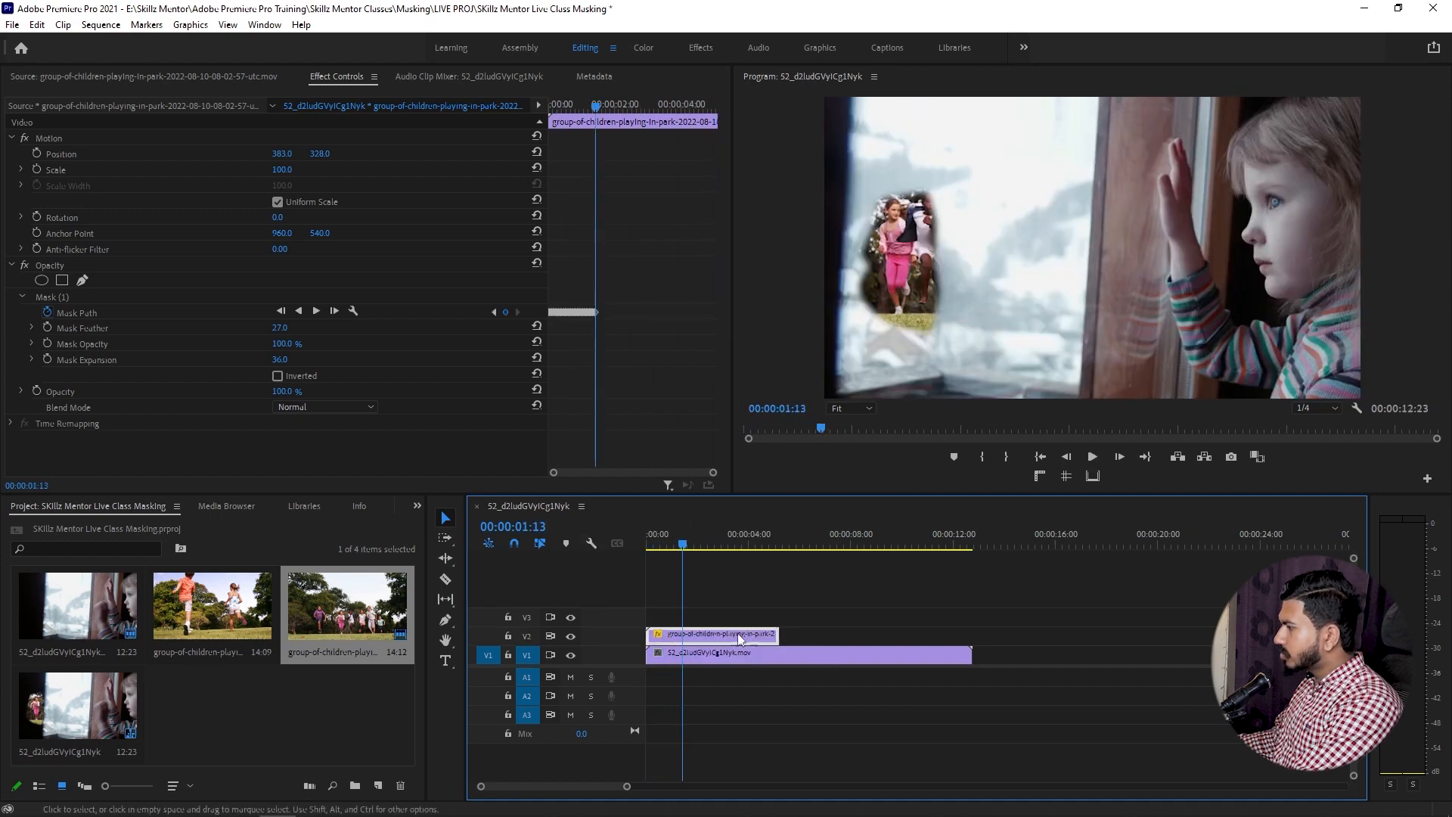
drag(662, 355, 497, 284)
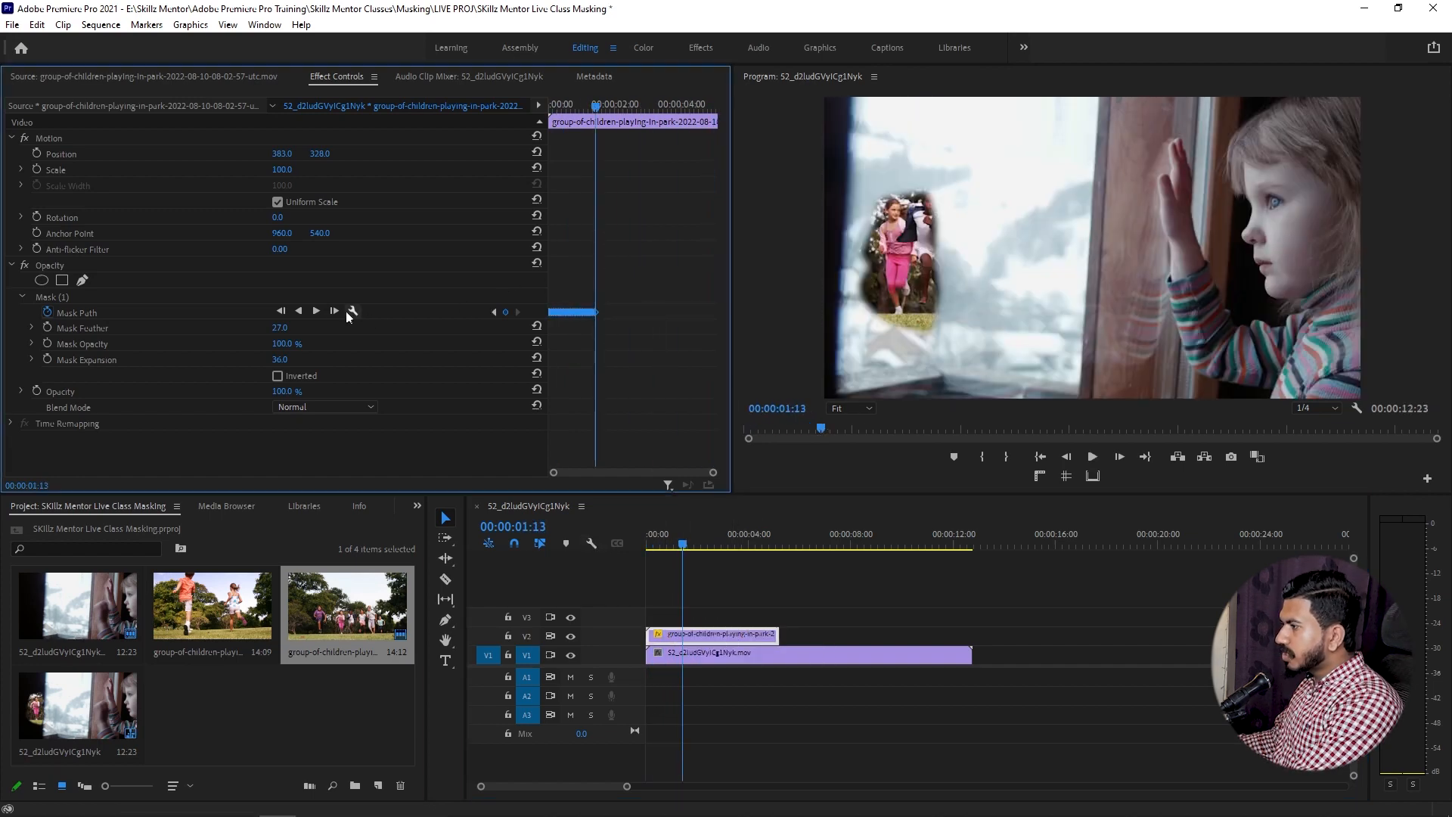
click(322, 310)
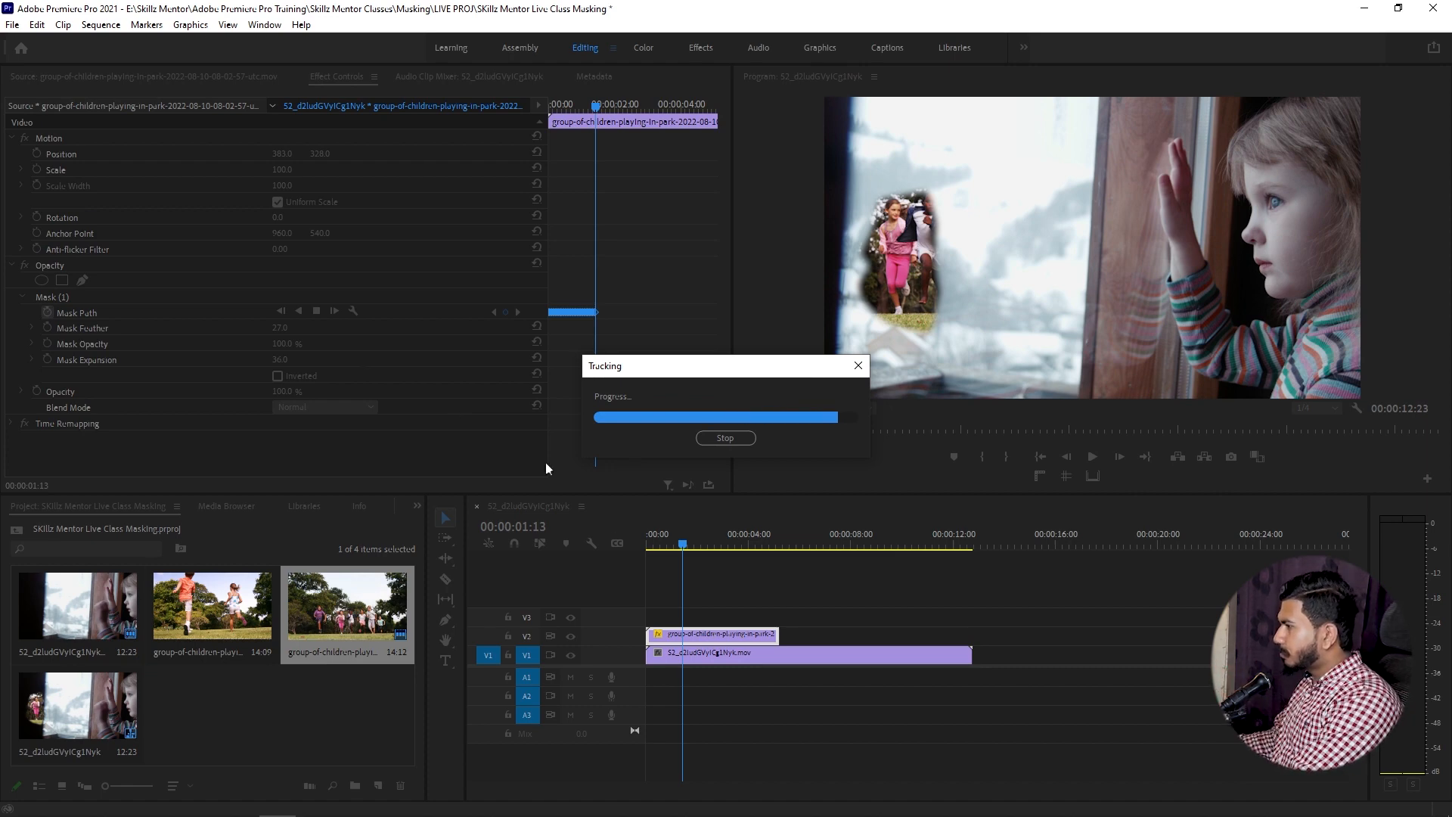
Step: Play back the newly tracked section to check how the mask follows the girl
click(912, 685)
key(space)
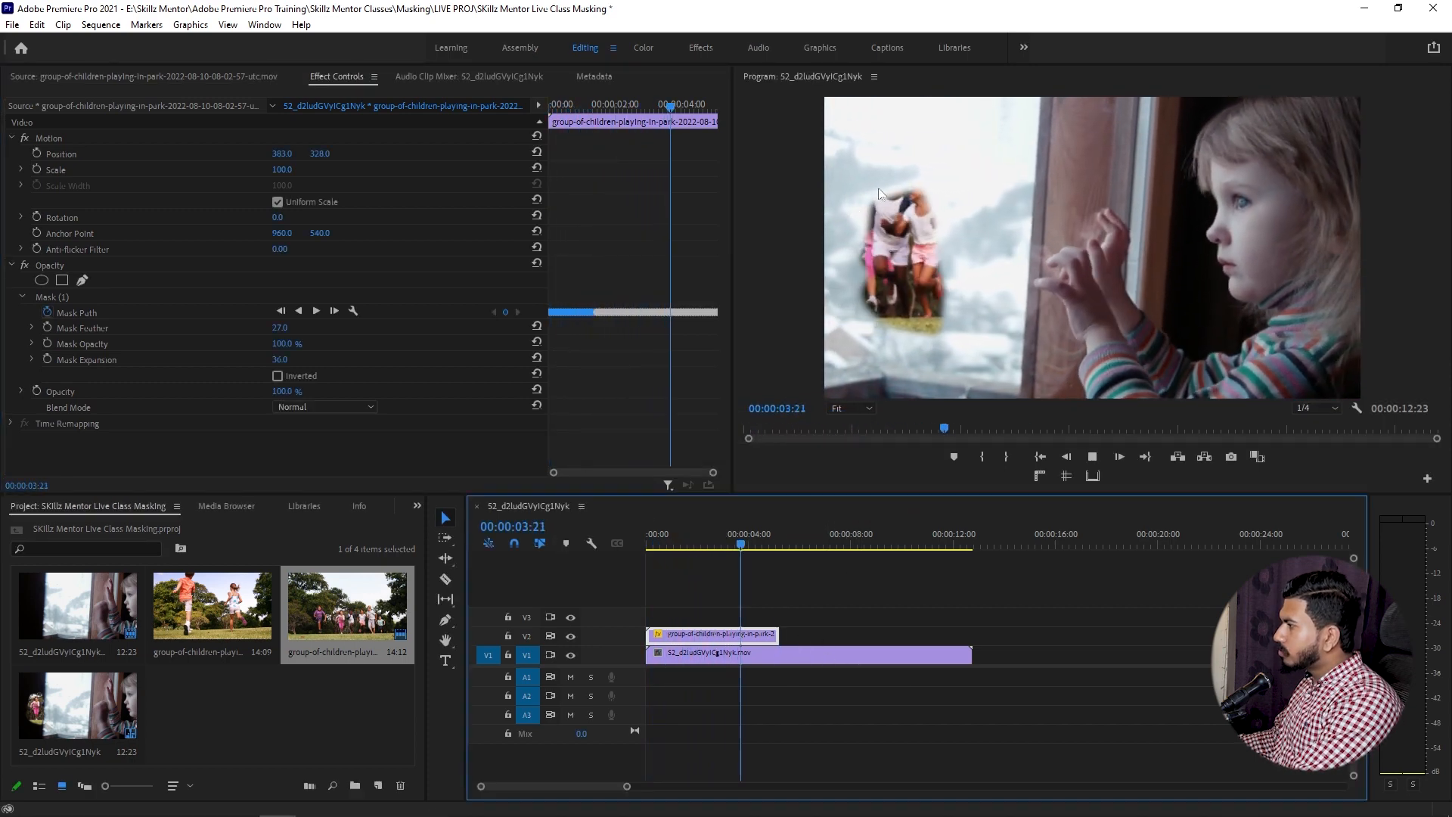
key(space)
Step: At 00:00:02:22, move the mask up and to the left over the girl in pink, and track it forward again
mouse_move(734, 546)
mouse_down()
mouse_move(704, 547)
mouse_move(719, 548)
mouse_up()
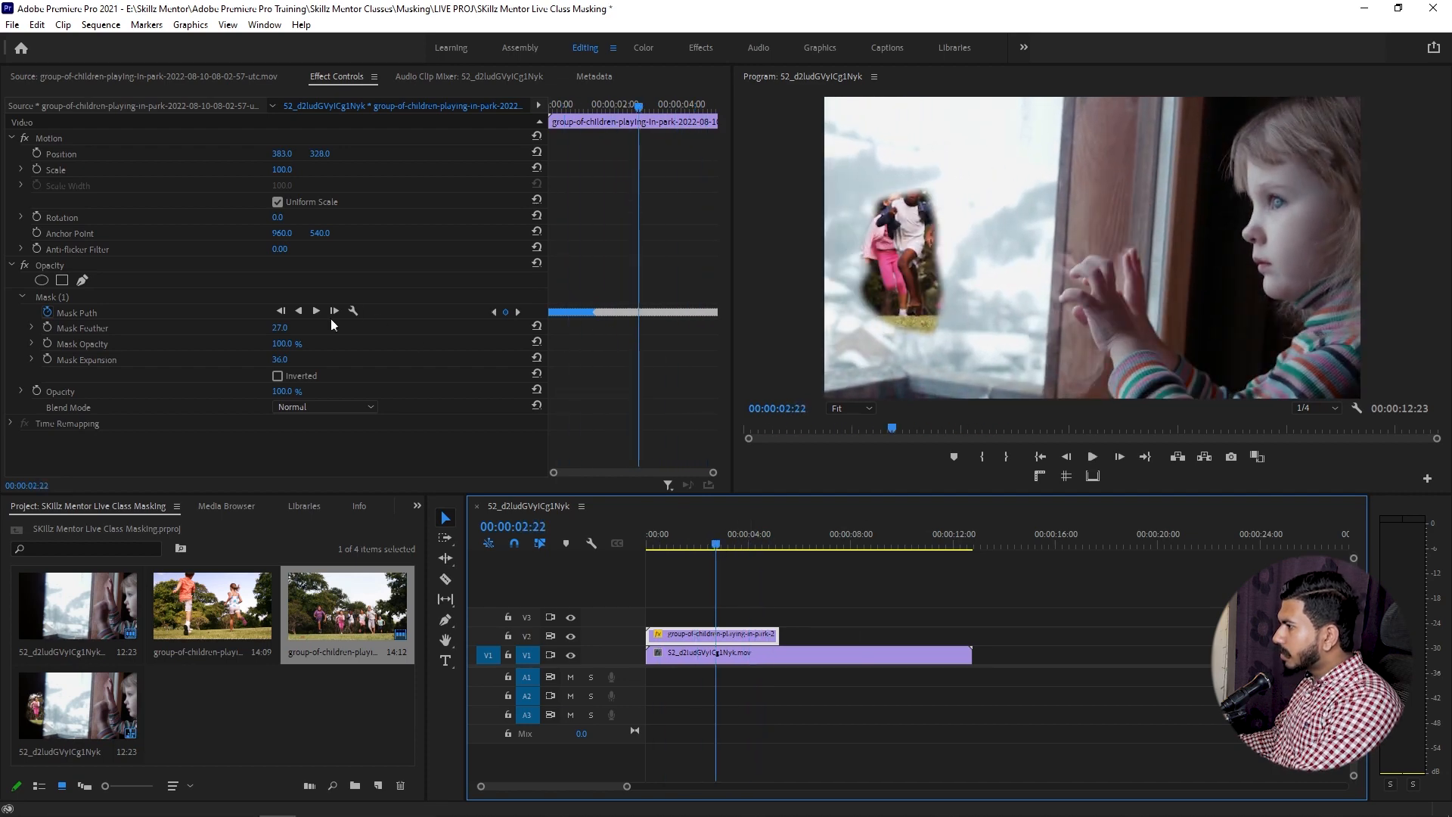
click(882, 259)
click(67, 297)
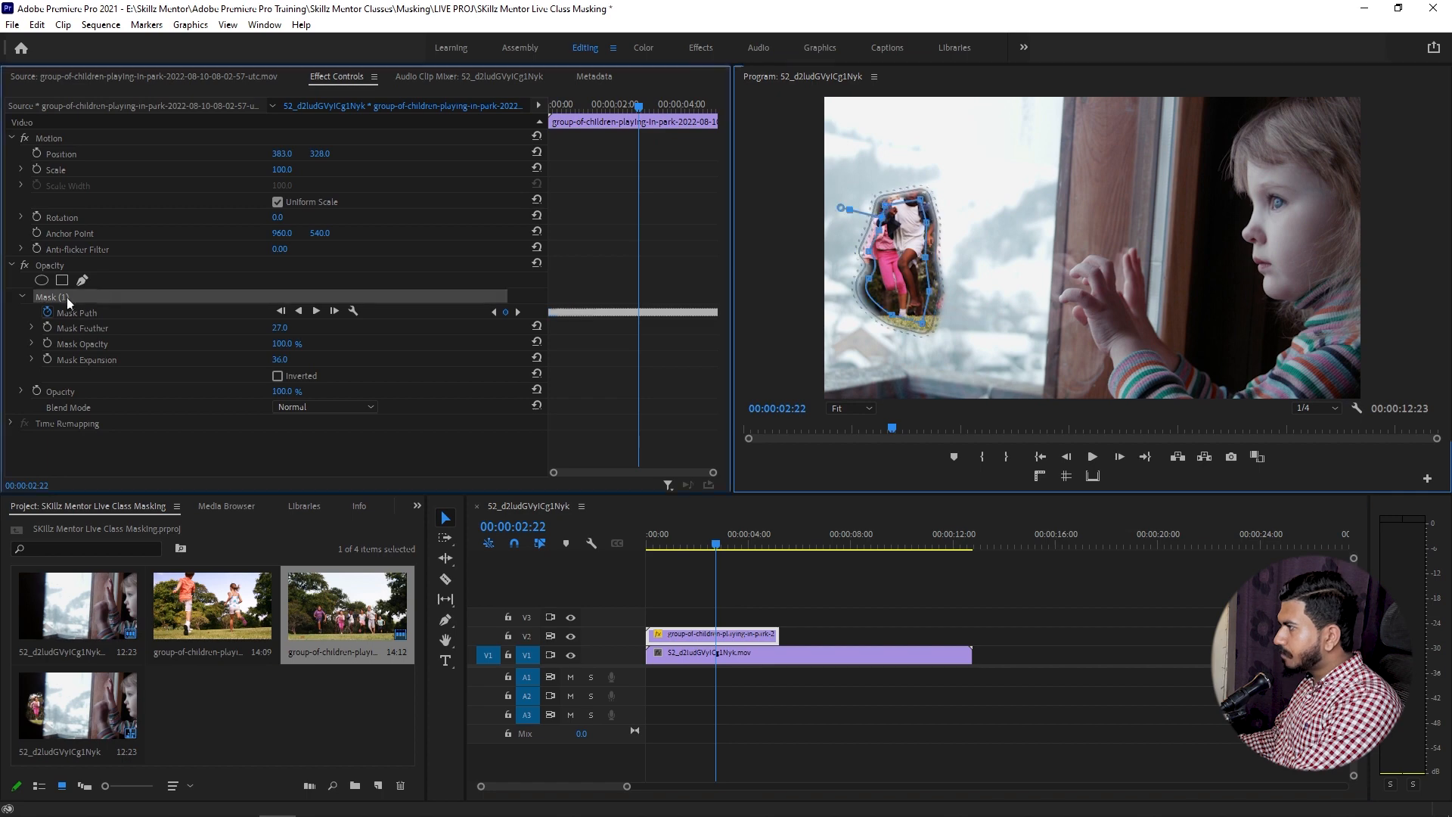
drag(904, 279, 891, 258)
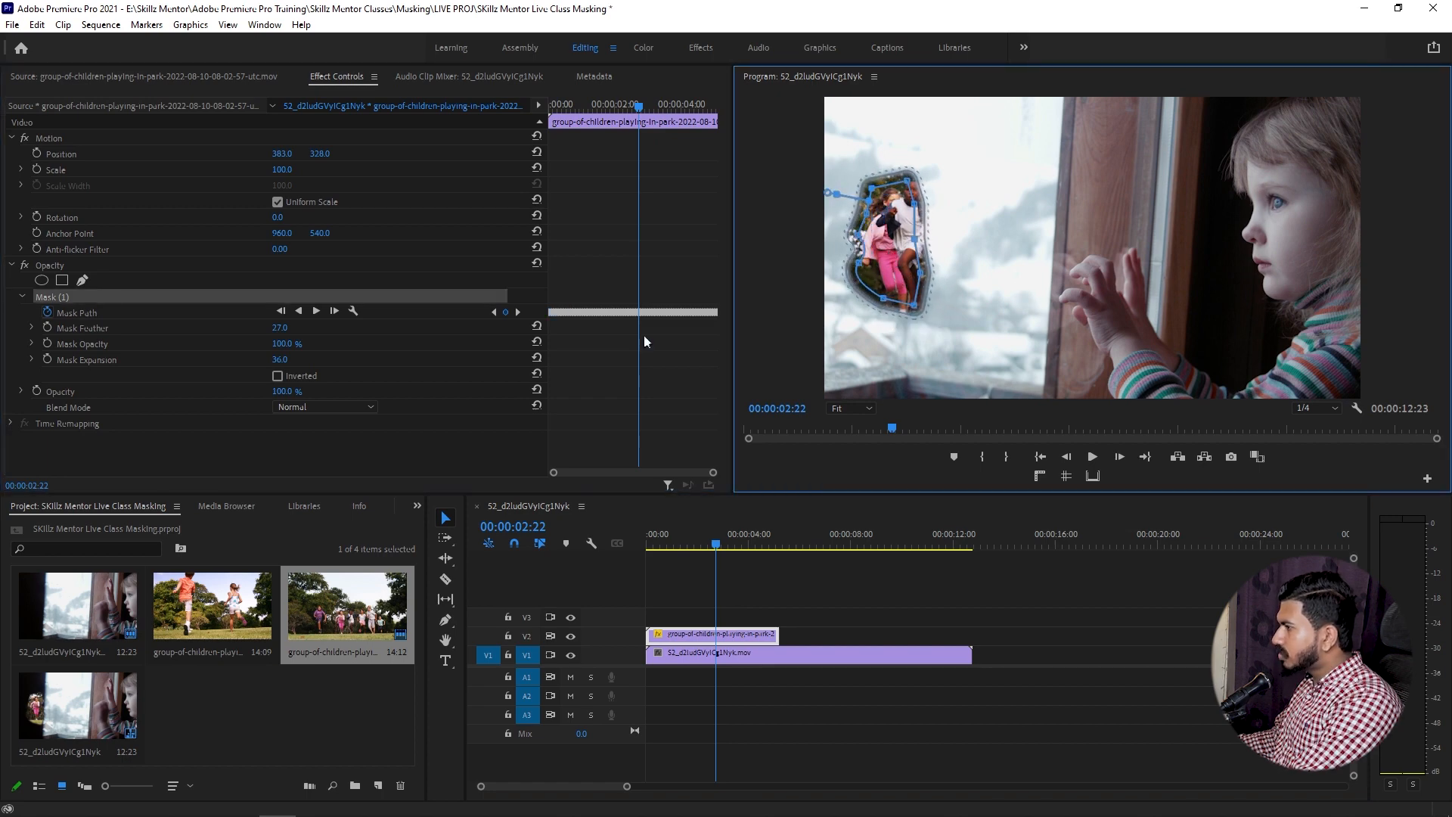
click(313, 312)
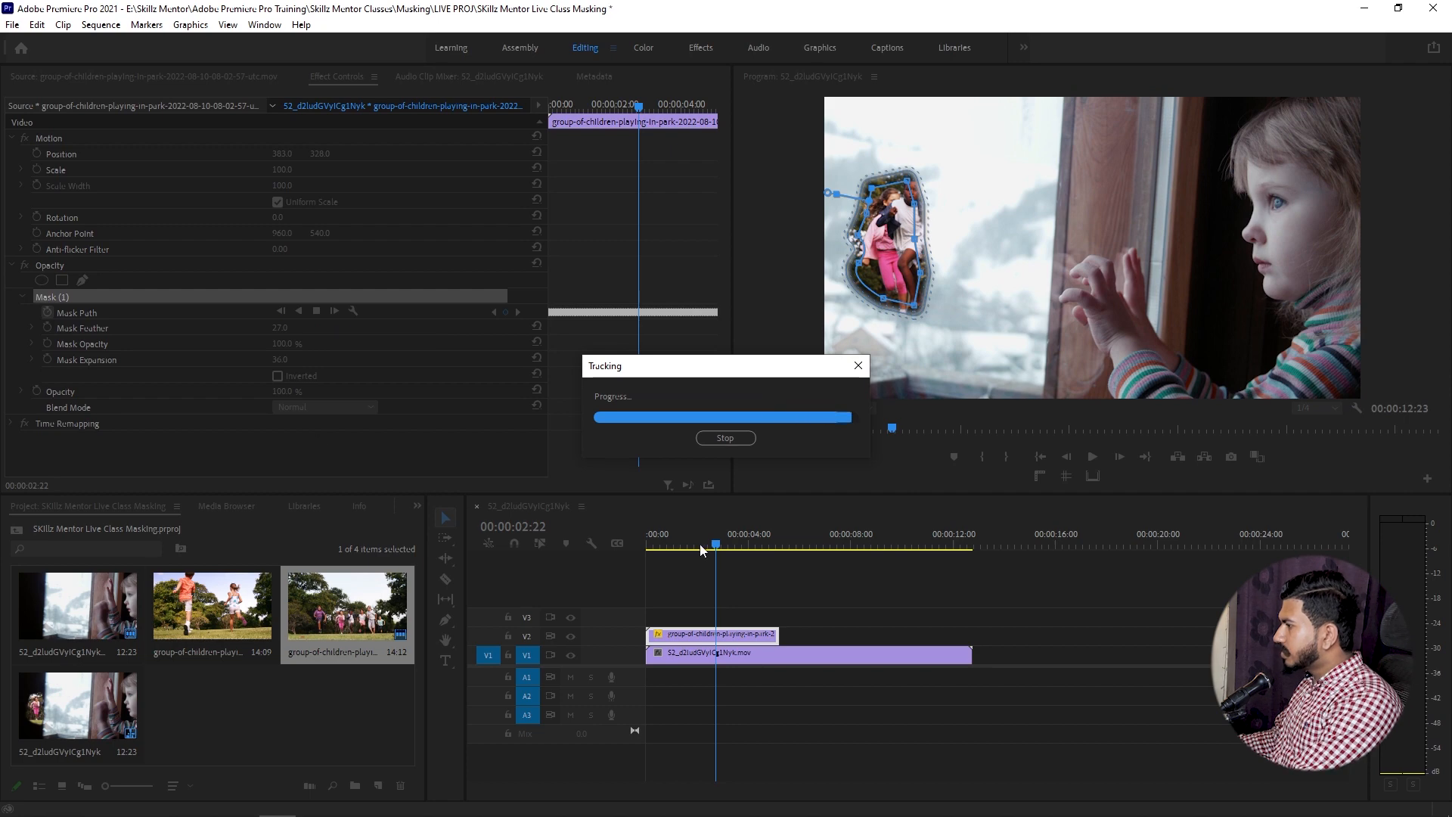
Step: Play the sequence from the start to review the corrected mask tracking, and return the playhead to the beginning
drag(695, 540, 646, 540)
key(space)
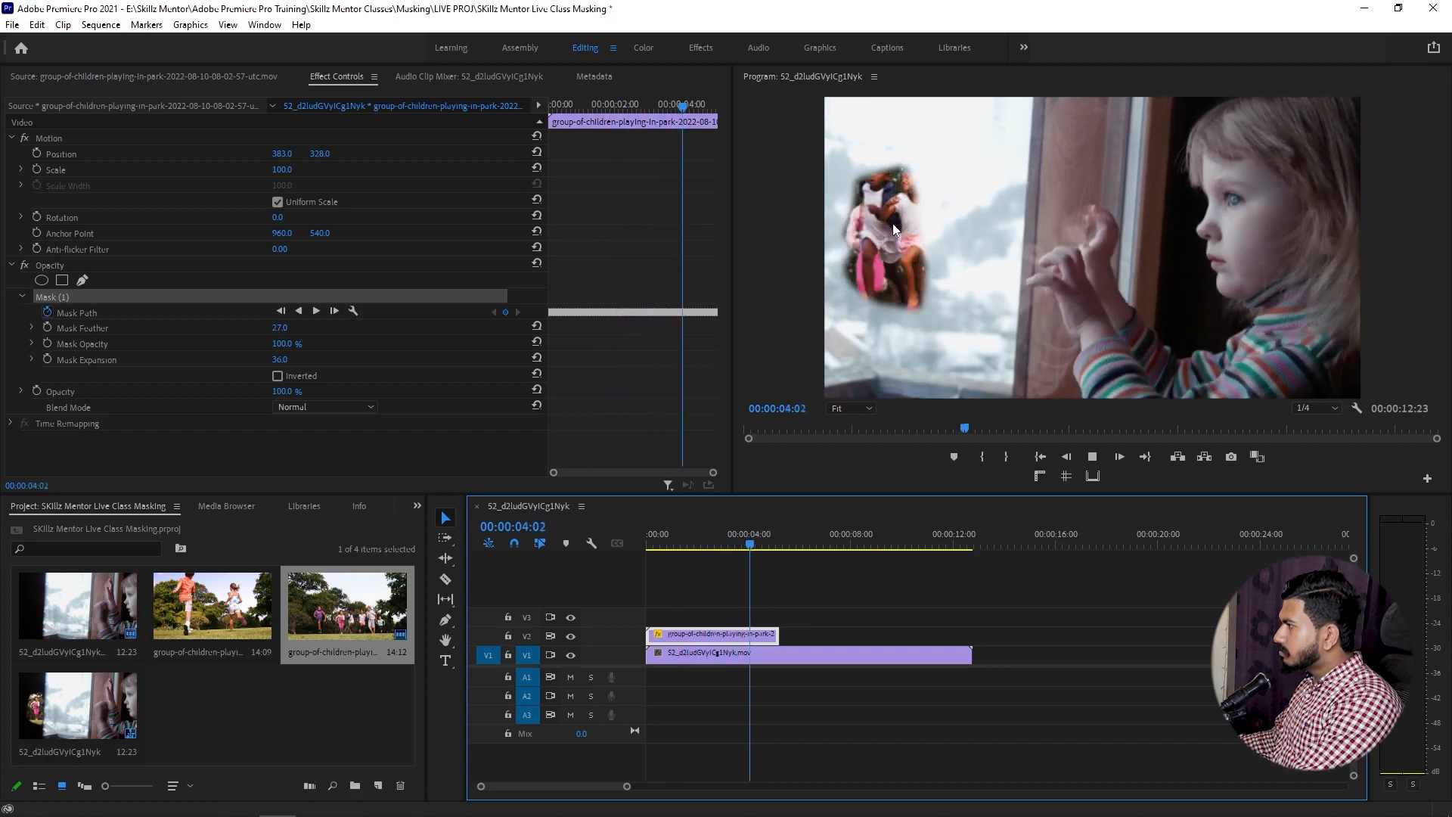
key(space)
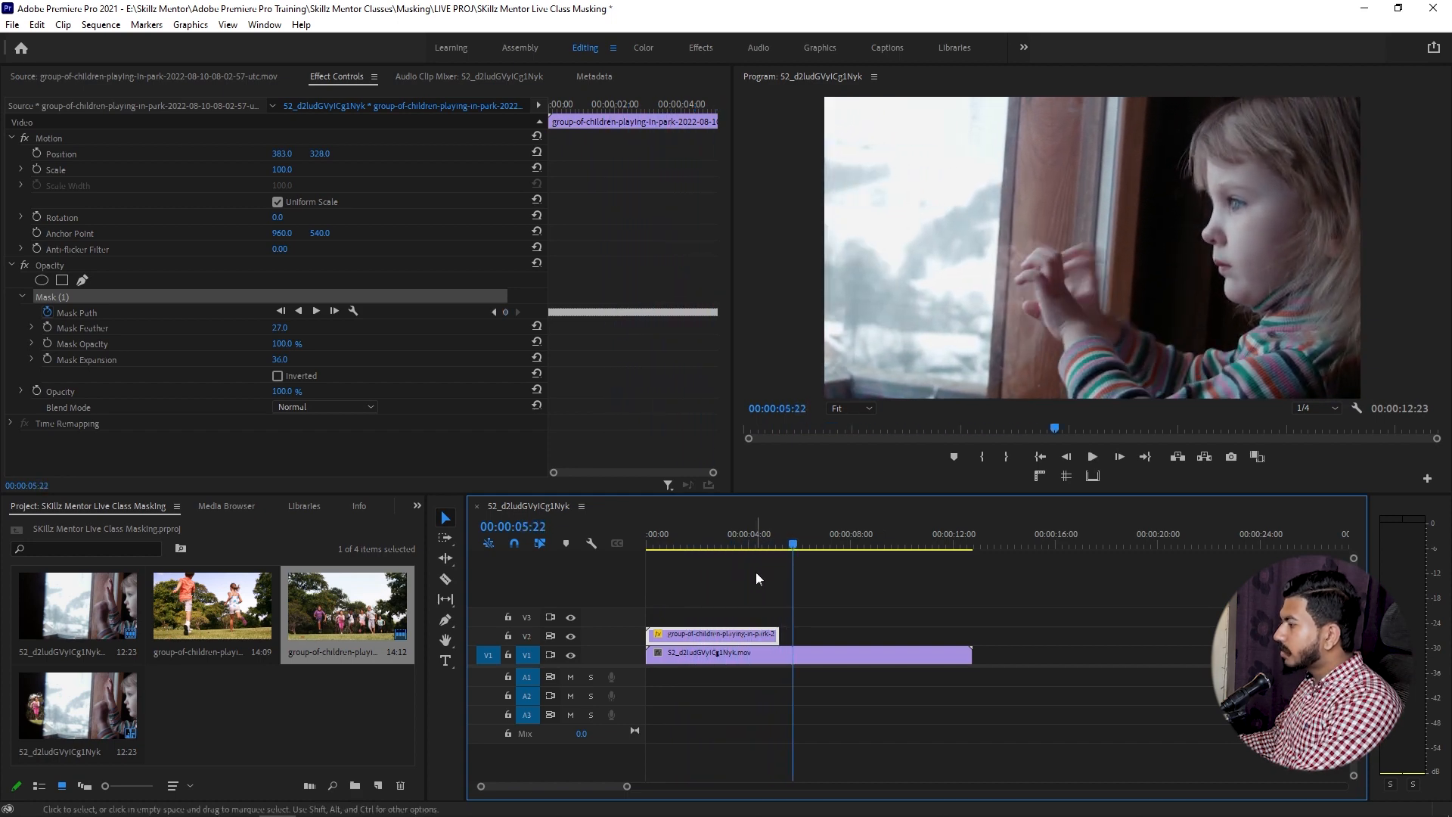
drag(722, 545, 596, 550)
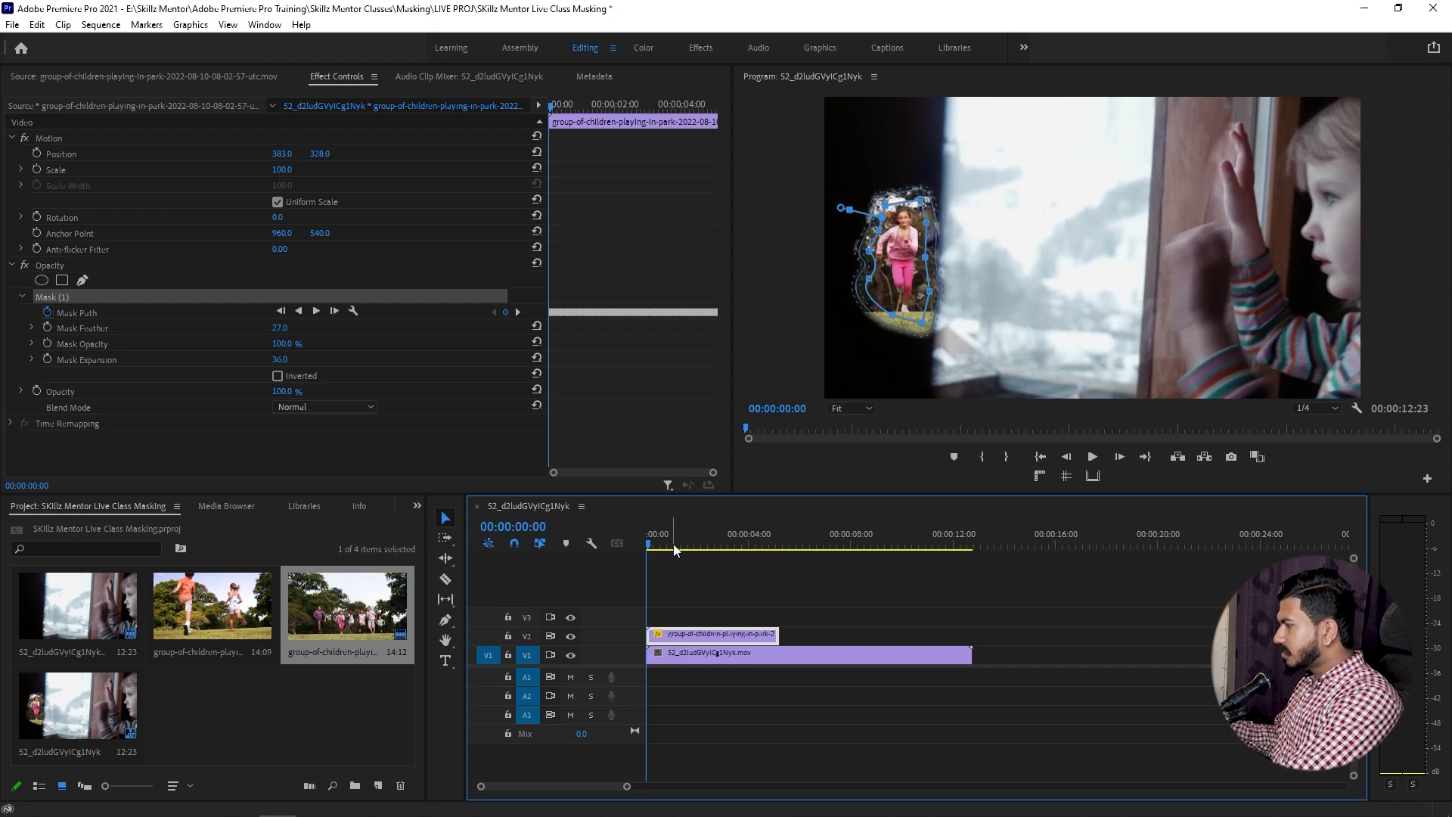